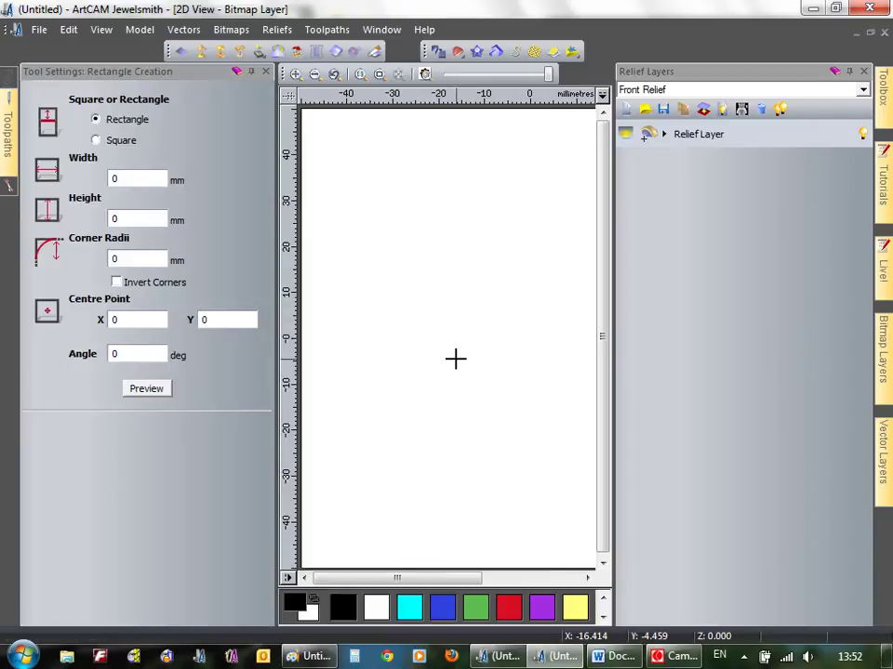
Draw a 50 mm square vector near the centre of the model and finish its creation.
scroll(381, 283, down, 2)
drag(380, 281, 514, 400)
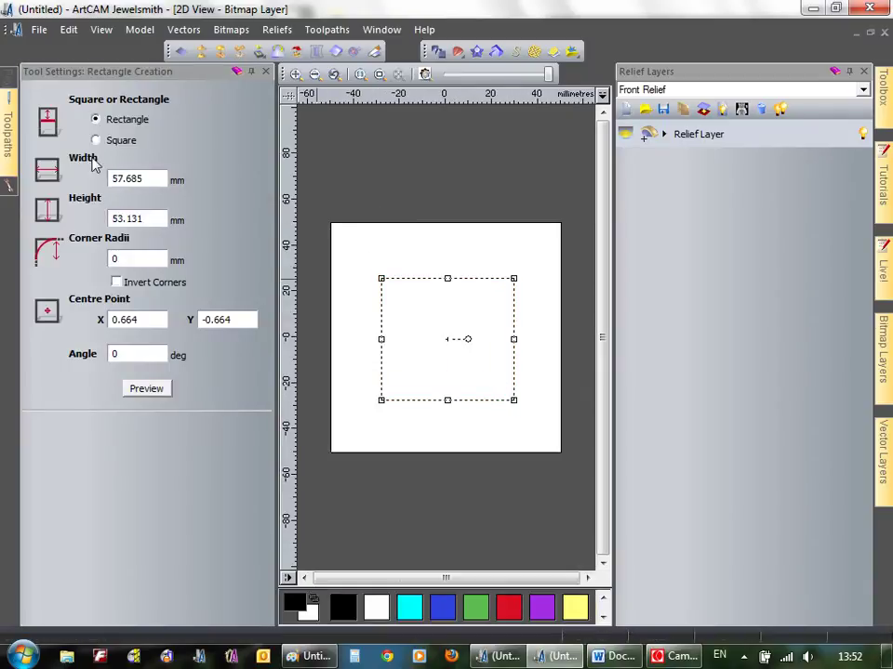
click(96, 140)
drag(145, 219, 73, 218)
text(50)
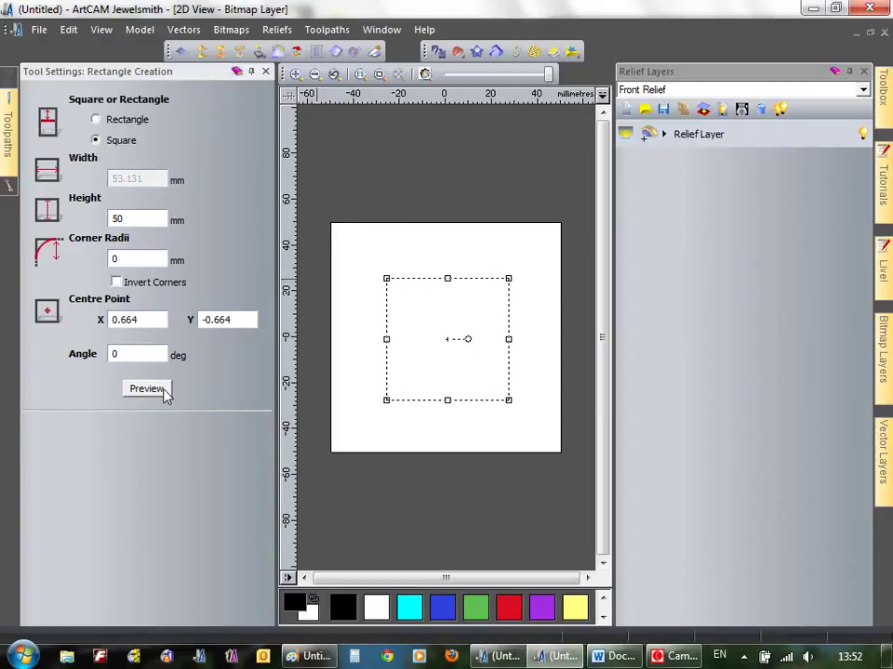
click(158, 389)
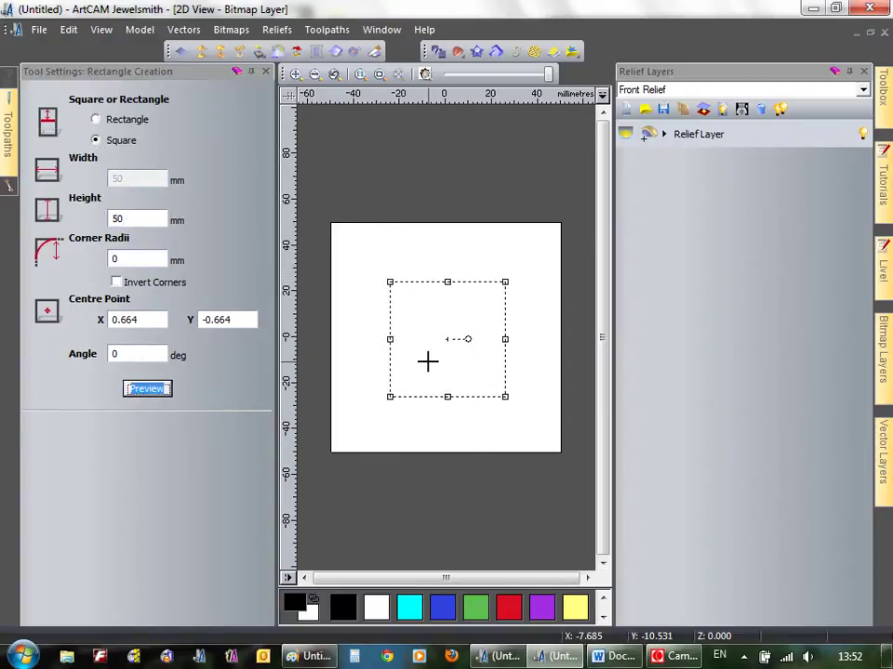
key(Escape)
key(F4)
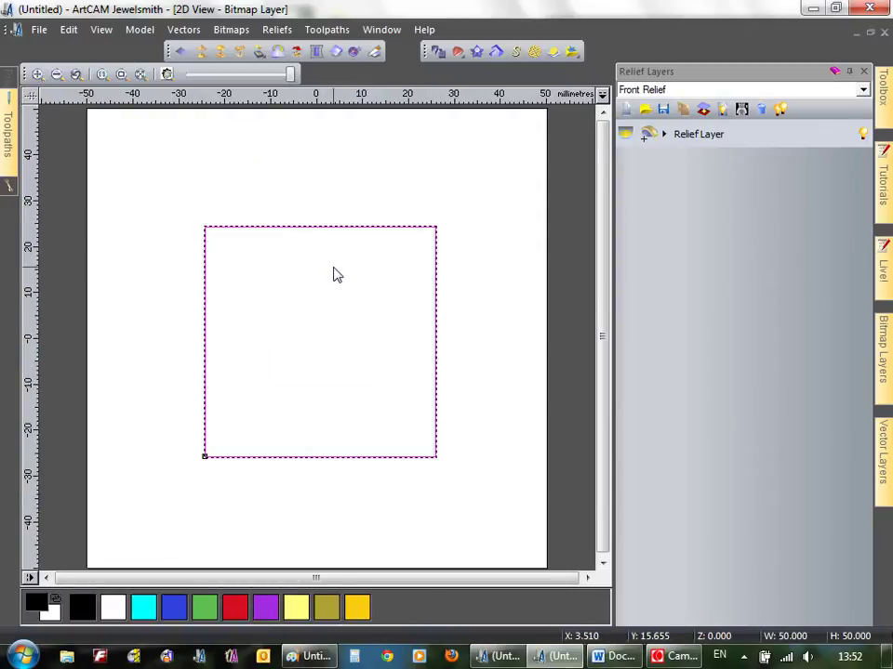
Open the 3D Blend settings for the square and show its vector on the relief in the 3D view.
click(475, 53)
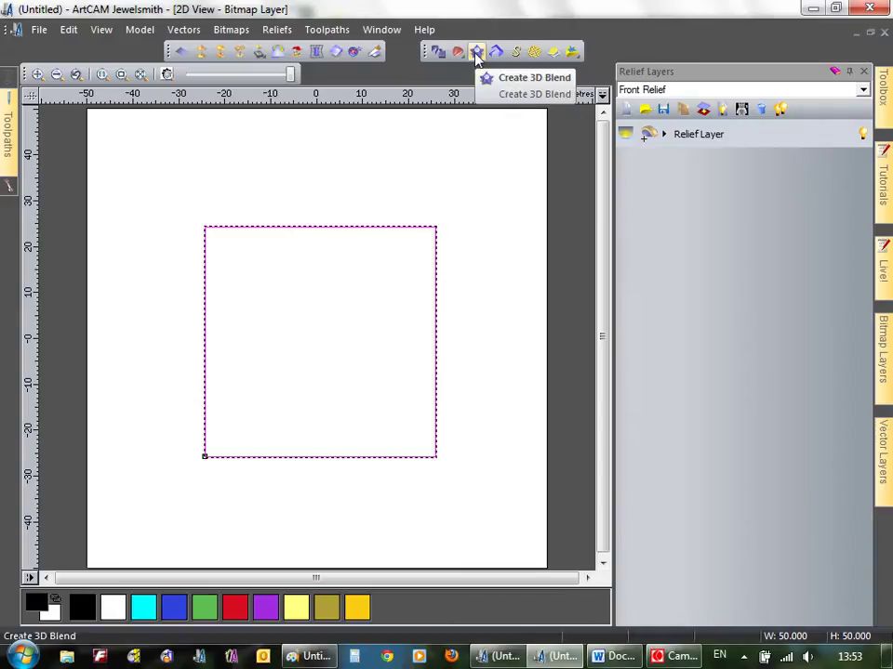
click(530, 78)
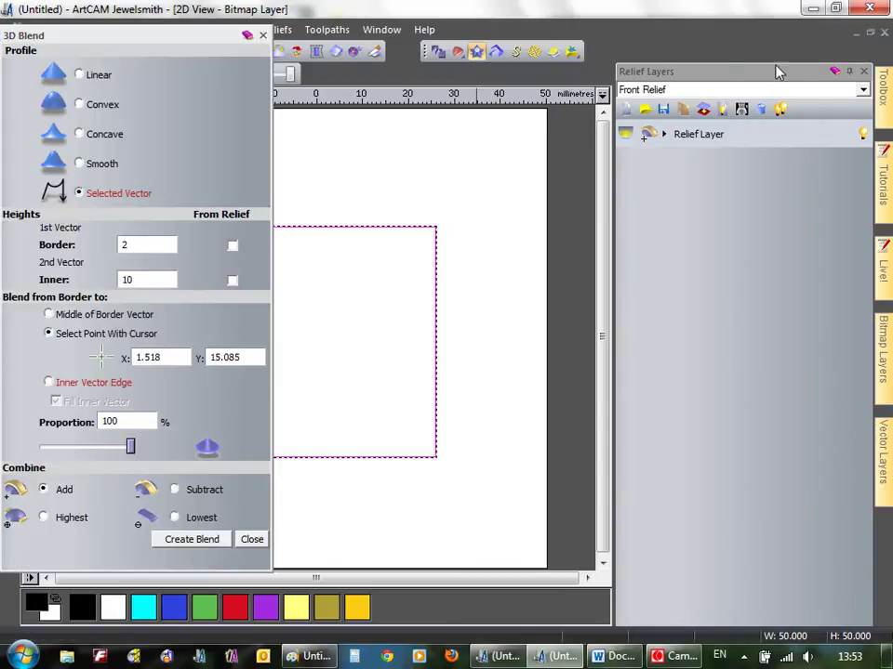
click(849, 71)
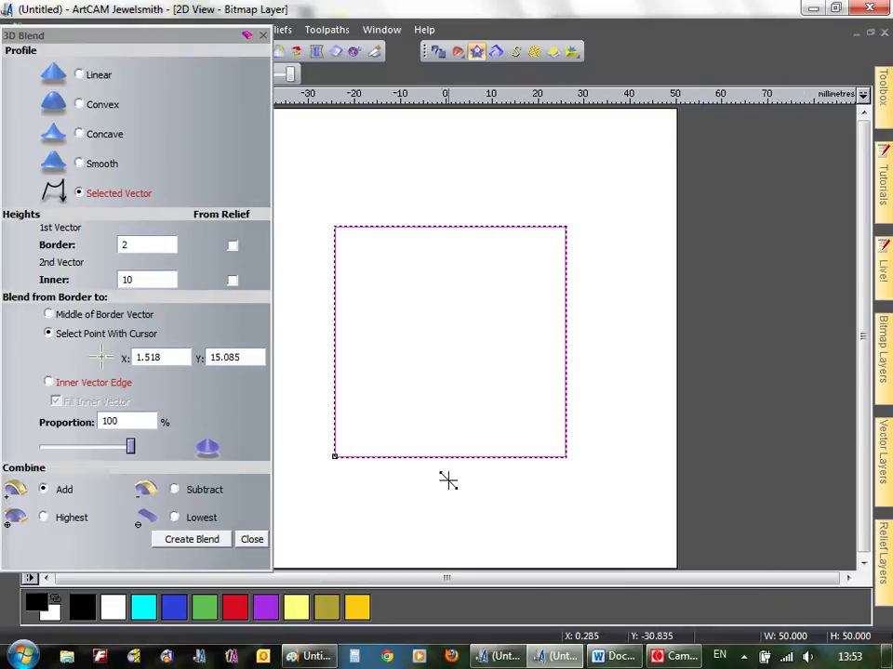
drag(220, 43, 233, 60)
key(F3)
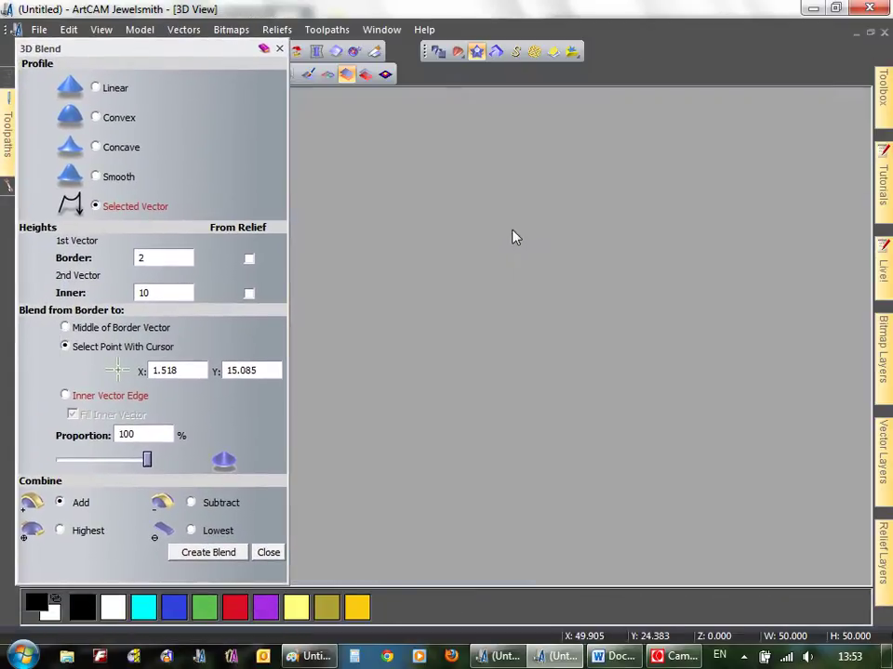
click(327, 73)
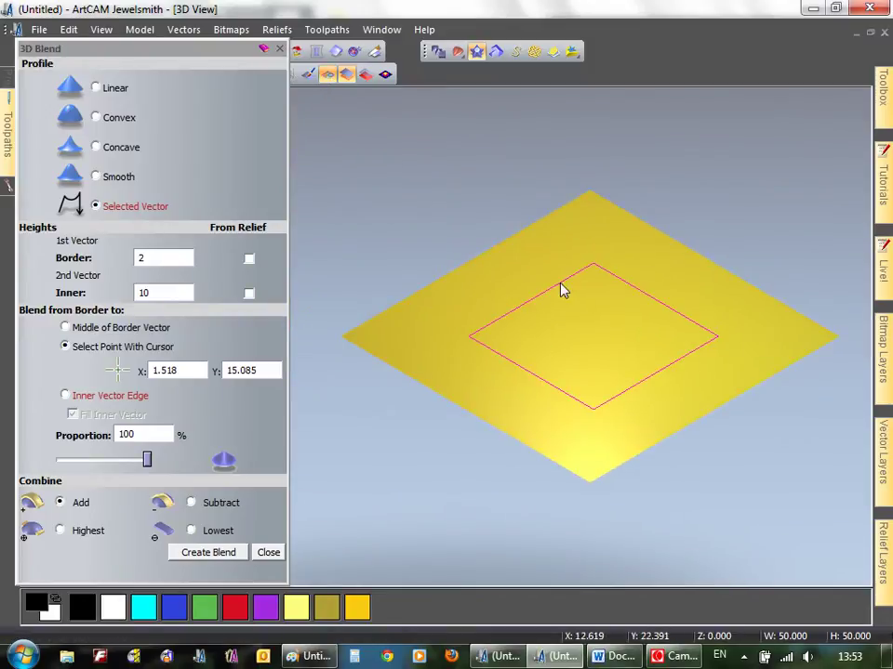
Try a linear 3D blend from the square to its middle with the border height cleared, and undo it.
click(96, 88)
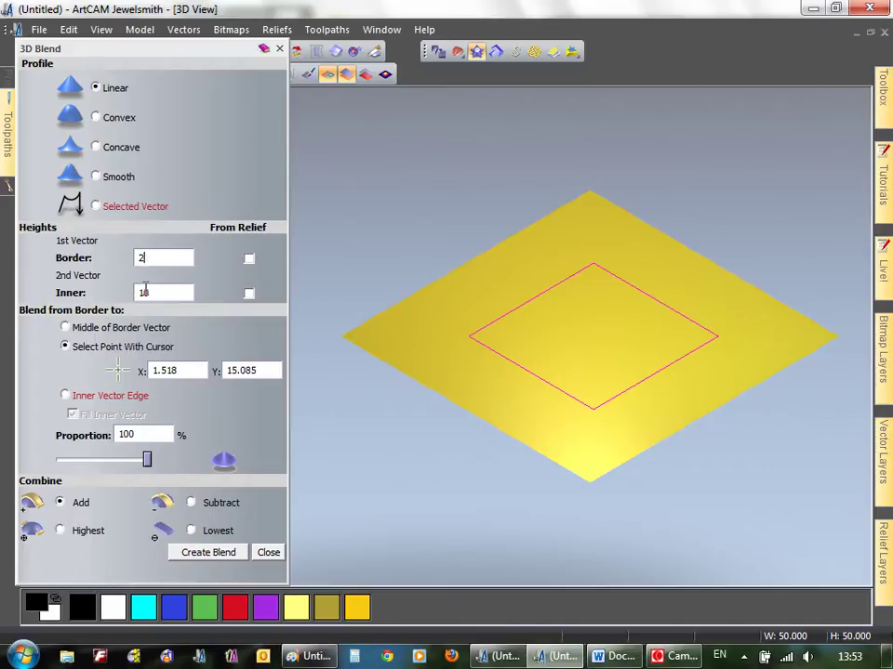
click(65, 328)
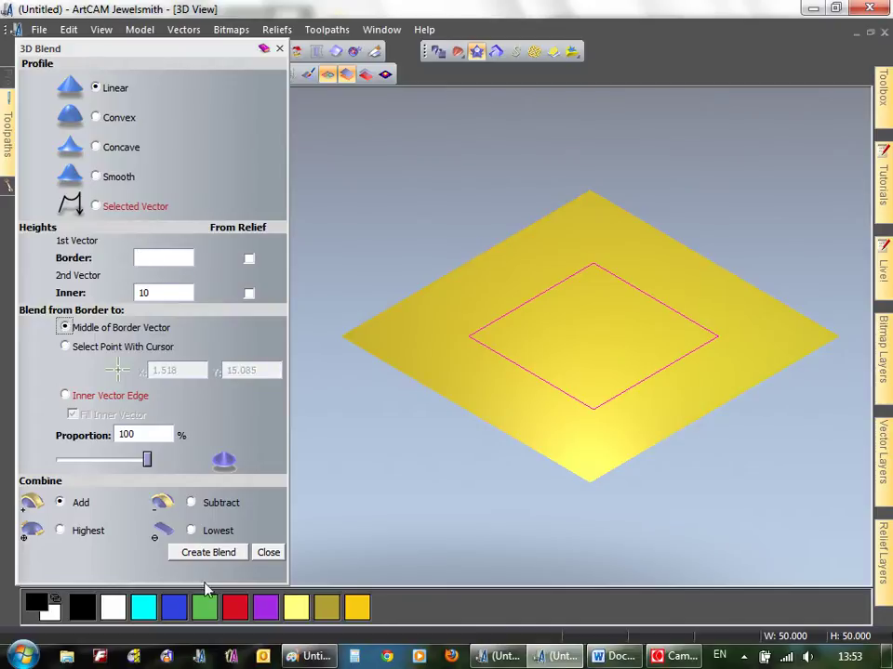
click(206, 552)
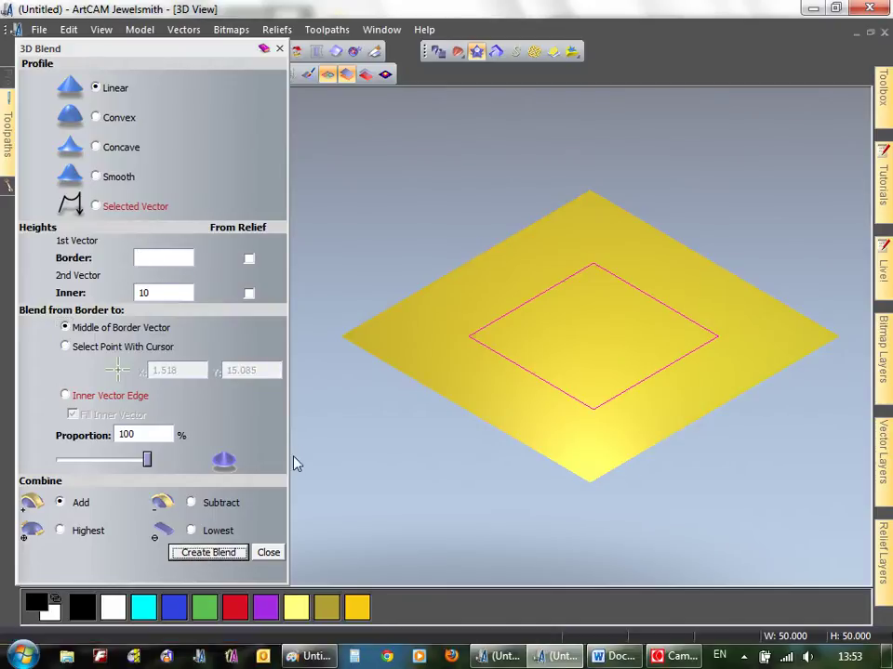
drag(594, 343, 591, 295)
scroll(591, 295, up, 3)
drag(643, 321, 573, 271)
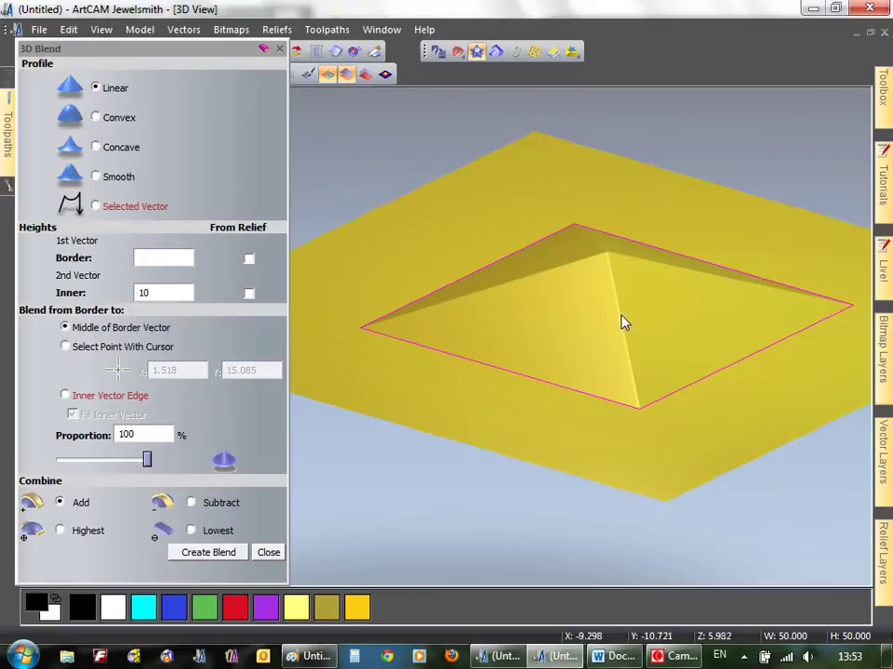
key(ctrl+z)
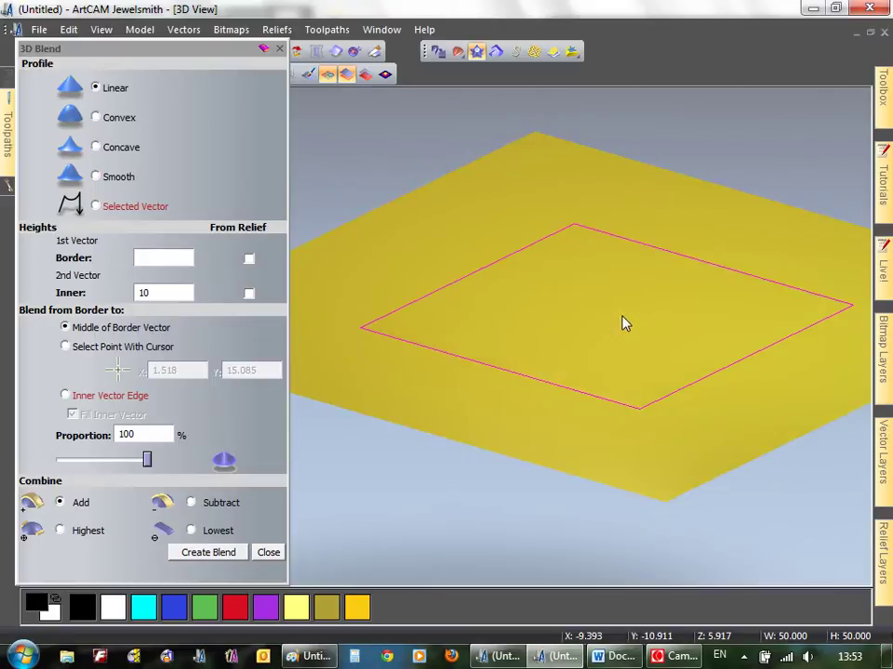
Try the same blend on the square with the Convex profile, inspect it and undo it.
click(98, 118)
click(226, 553)
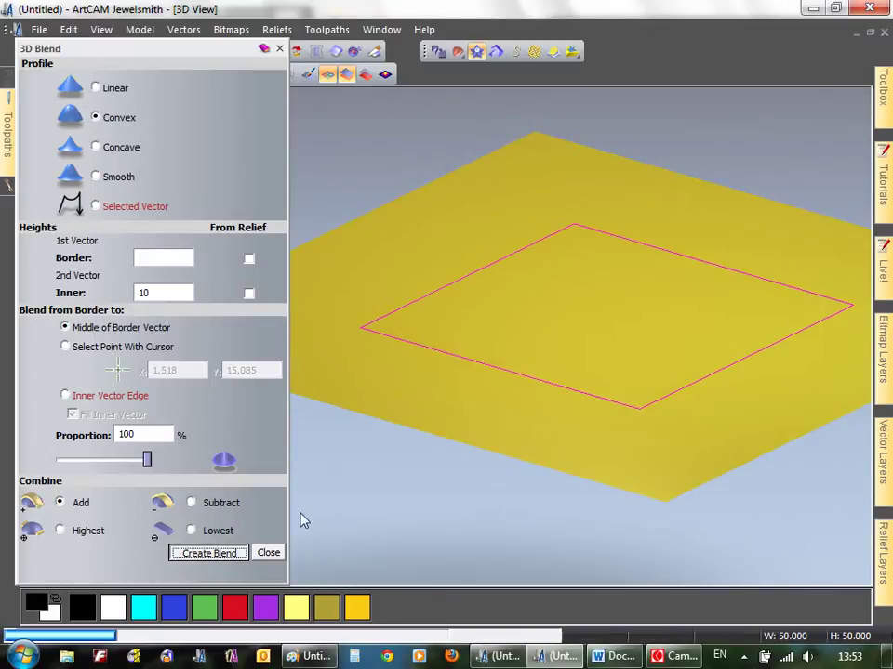
drag(606, 319, 565, 361)
key(ctrl+z)
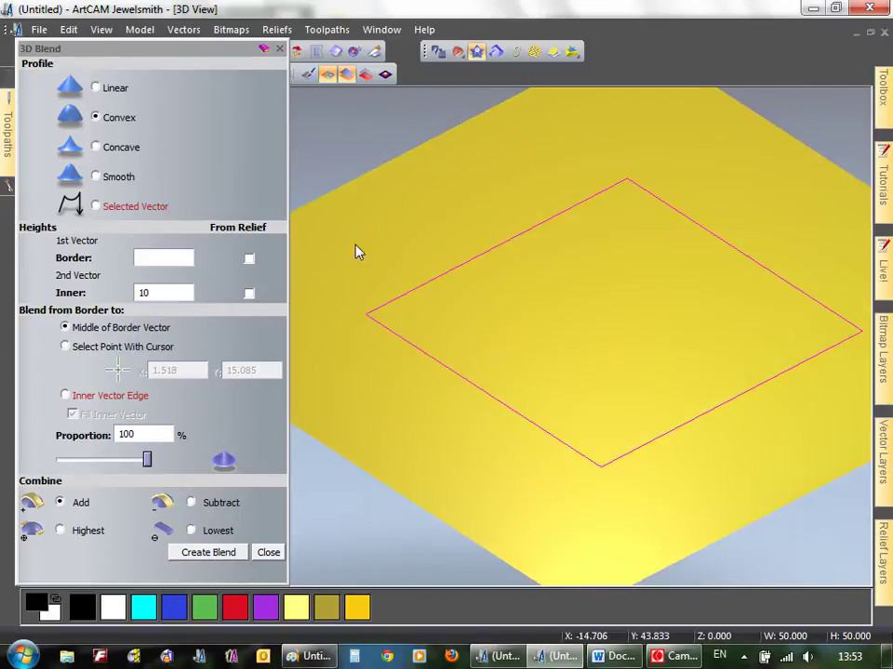
Try the blend on the square with the Concave profile, inspect it and undo it.
click(96, 147)
click(210, 551)
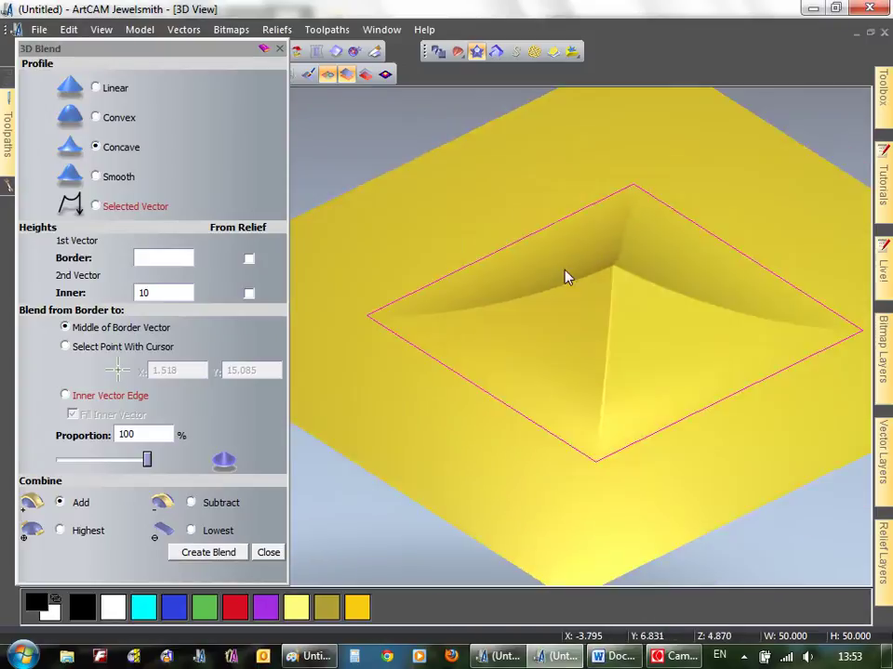
drag(567, 277, 576, 285)
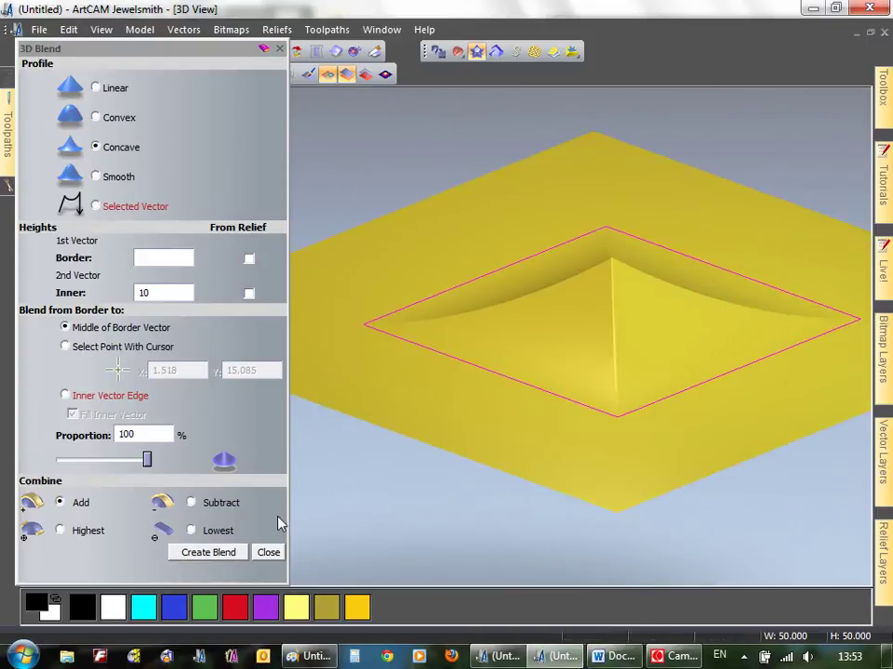
key(ctrl+z)
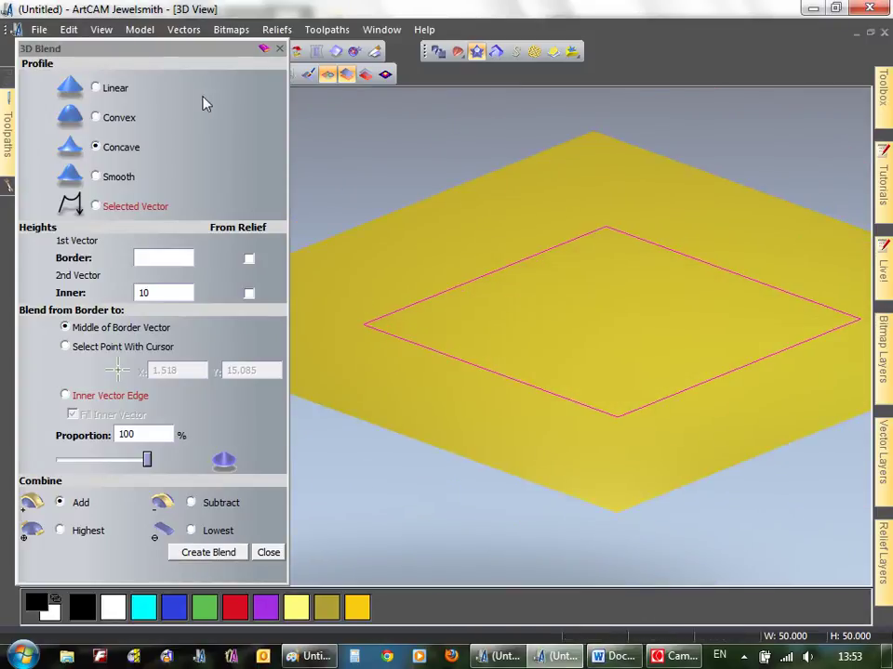
Switch the blend profile to Smooth, create the blend to the square's middle and undo it.
click(96, 176)
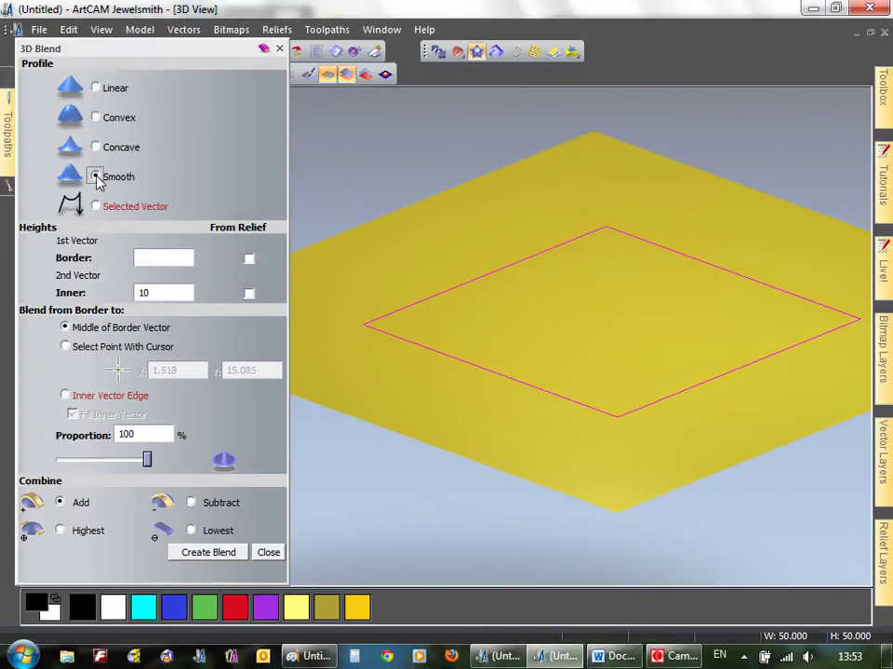
click(215, 556)
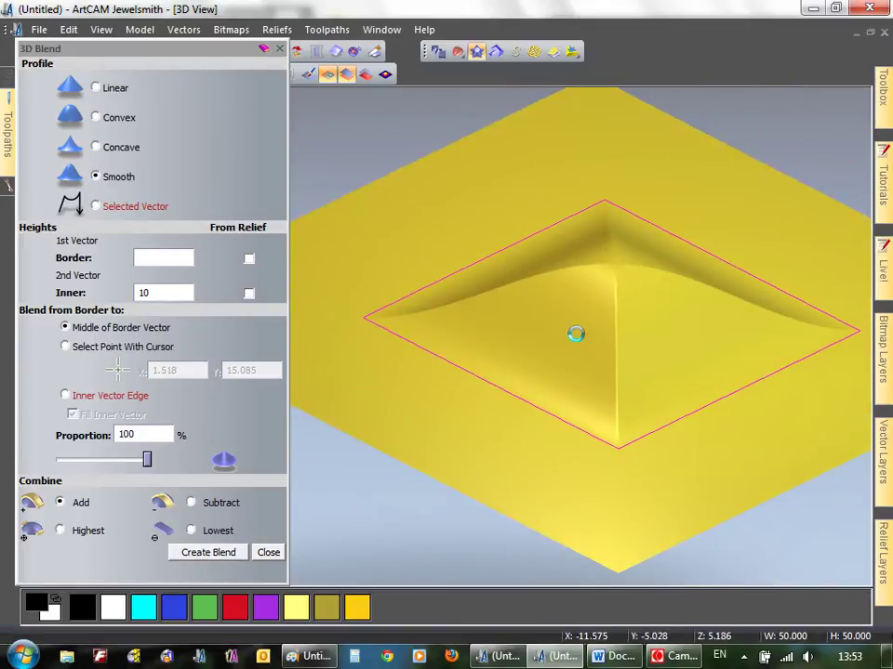
key(ctrl+z)
Set the border height to 2, create the smooth blend on the square and undo it.
click(164, 261)
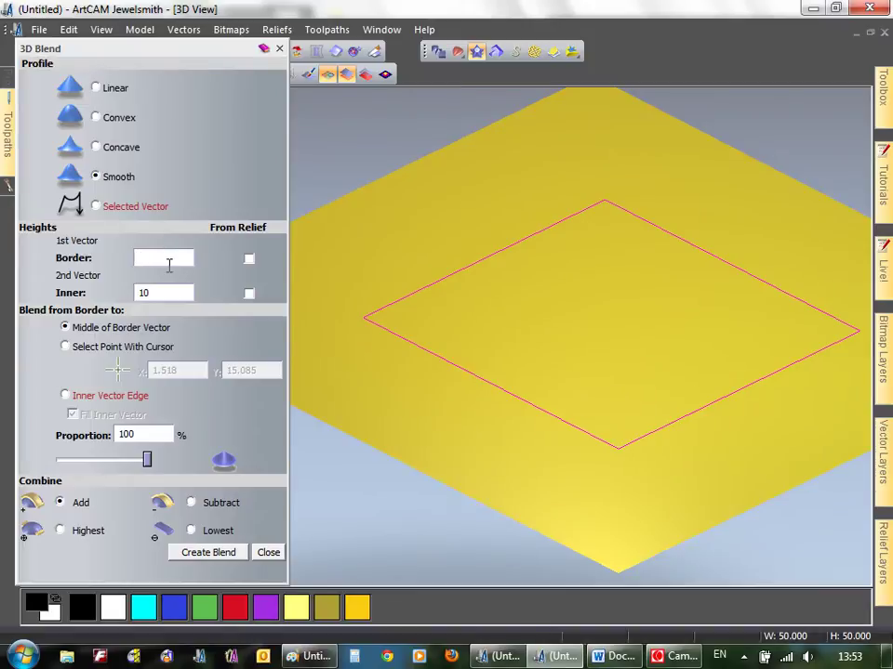
click(212, 553)
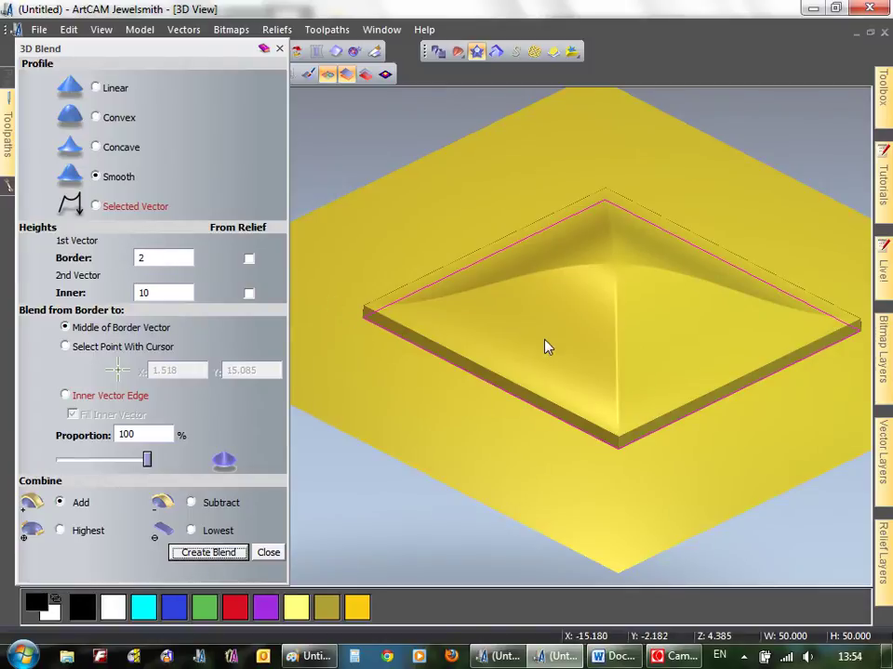
key(ctrl+z)
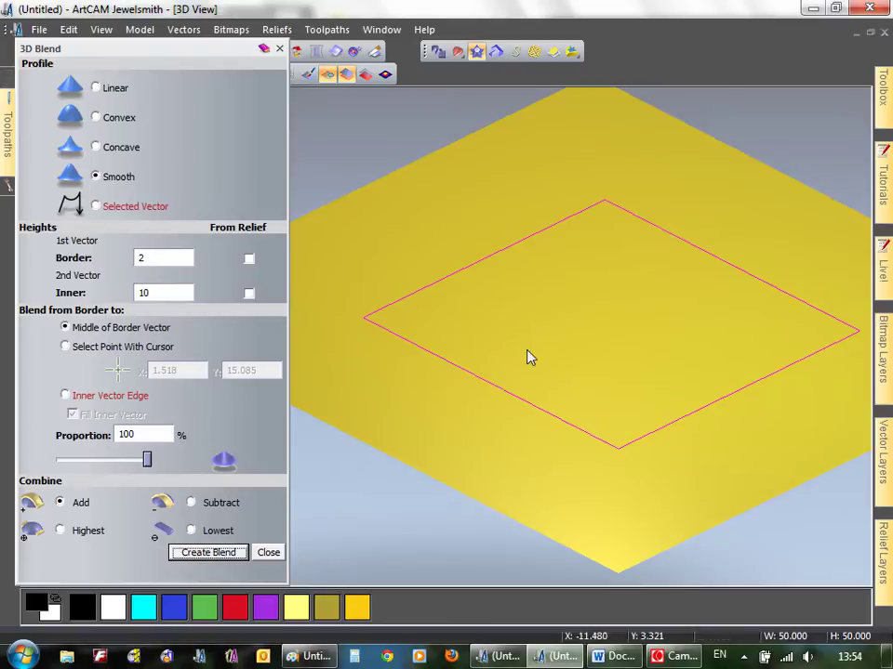
Create the smooth blend with its peak at a point picked by cursor, at about X 13.852, Y 14.991.
click(65, 347)
drag(119, 369, 596, 255)
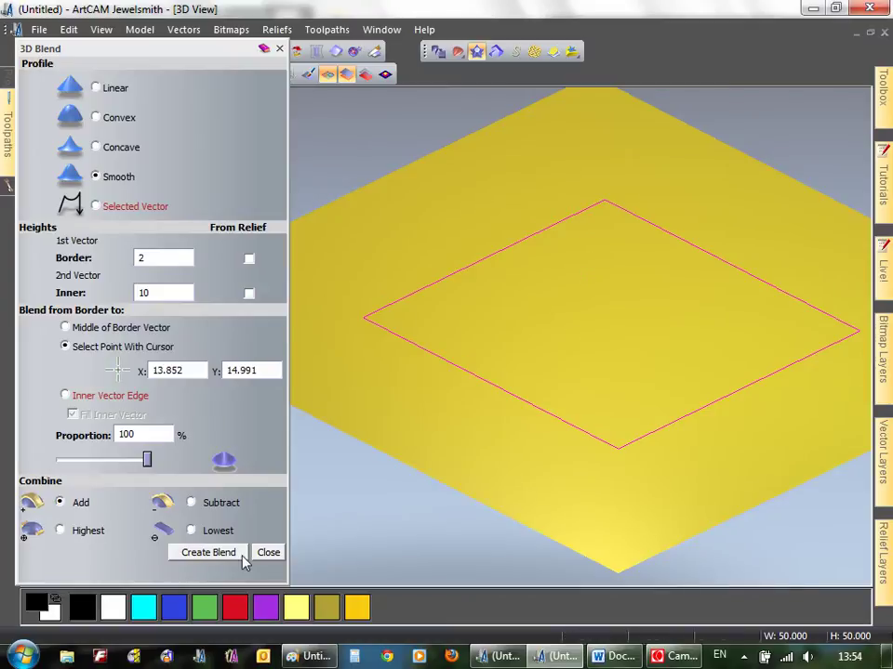
click(212, 552)
drag(589, 191, 653, 334)
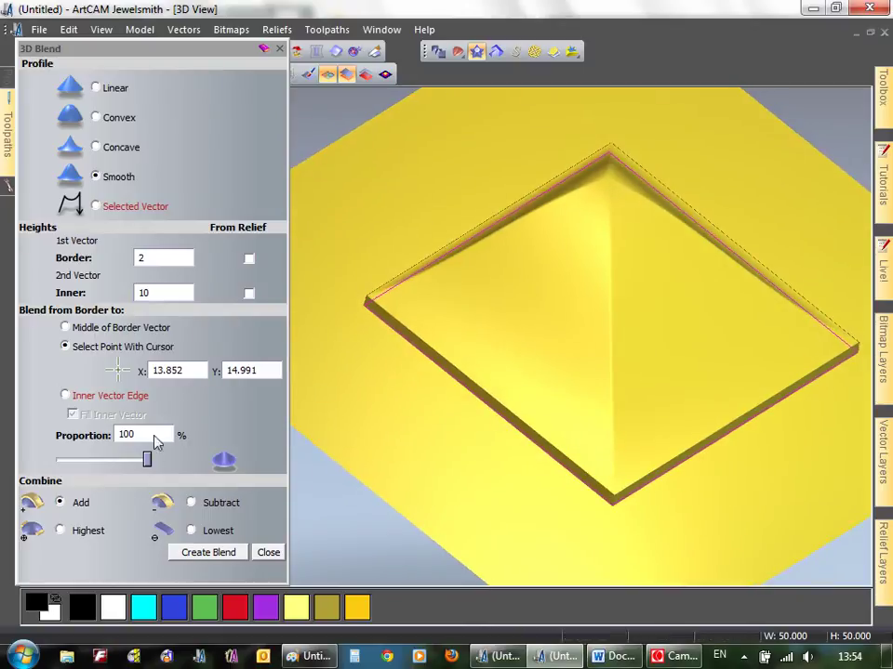
Create a second smooth blend peaking at about X -12.808, Y 5.408, combined with the first using Highest.
drag(117, 370, 519, 327)
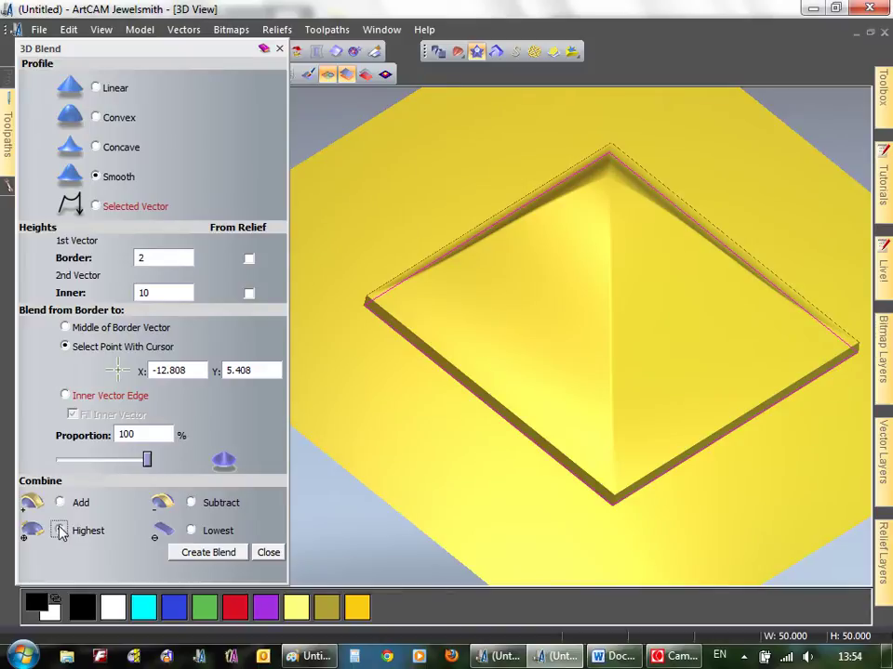
click(204, 553)
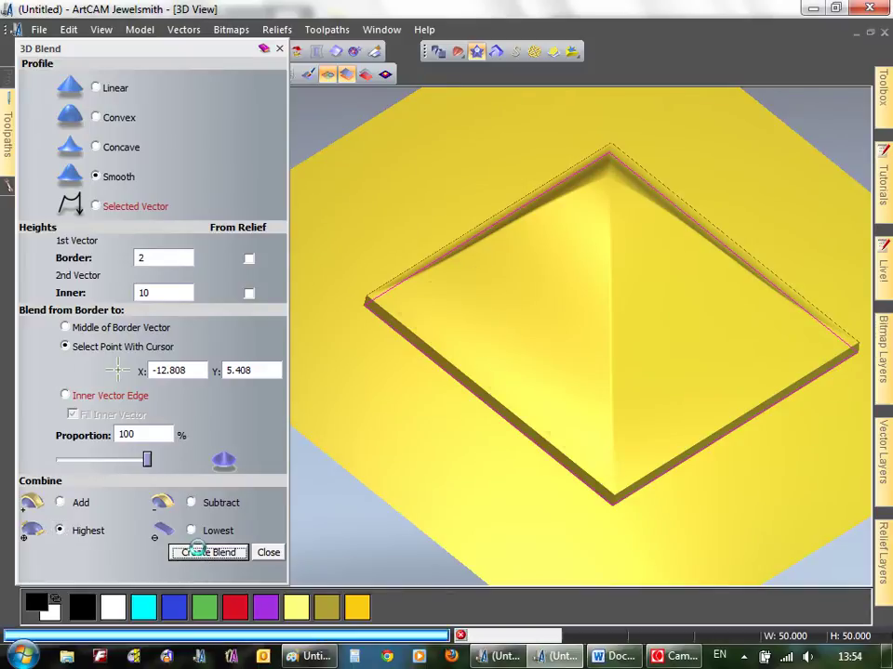
drag(628, 342, 595, 348)
Create a third blend peaking at about X 0.854, Y -11.67, and undo all the blends on the square.
drag(119, 372, 659, 378)
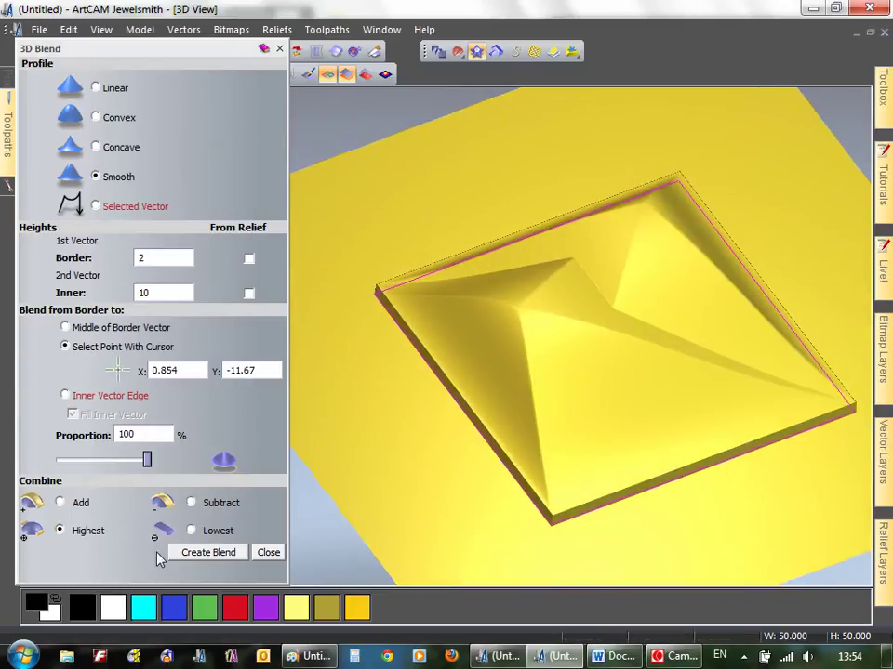
click(191, 556)
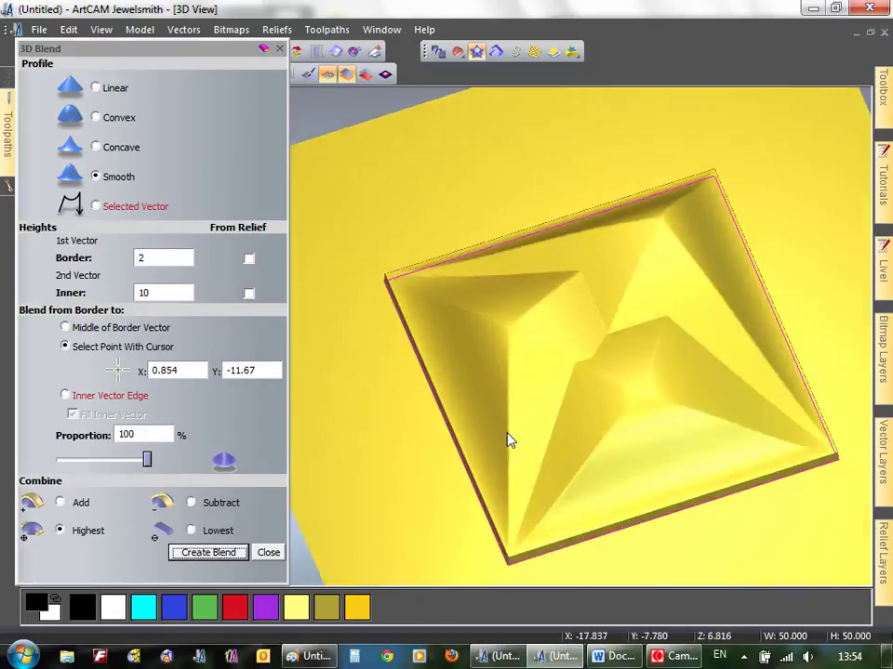
drag(507, 440, 627, 276)
key(ctrl+z)
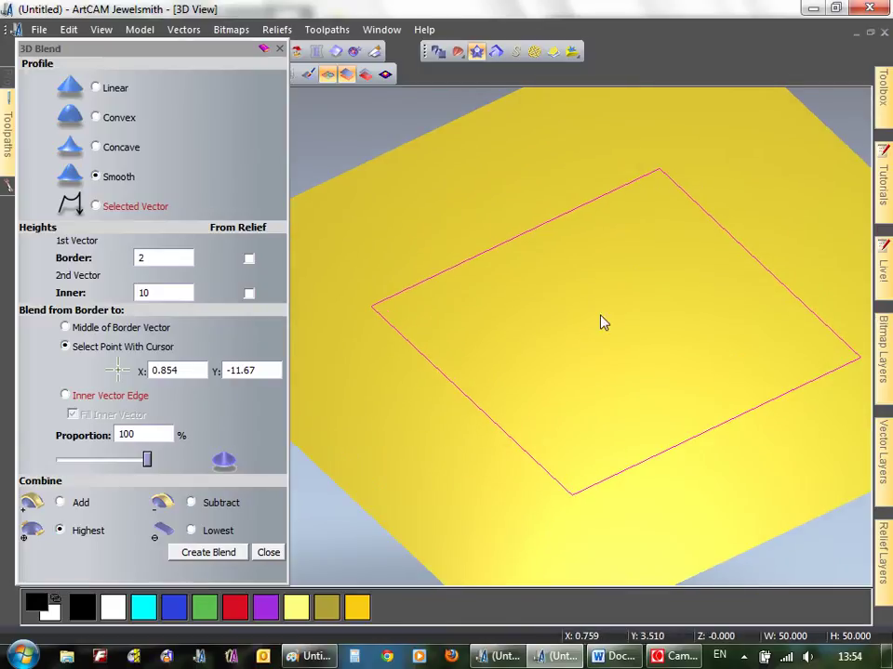
Draw a circle about 19.2 mm in diameter at the centre of the square.
drag(207, 65, 195, 113)
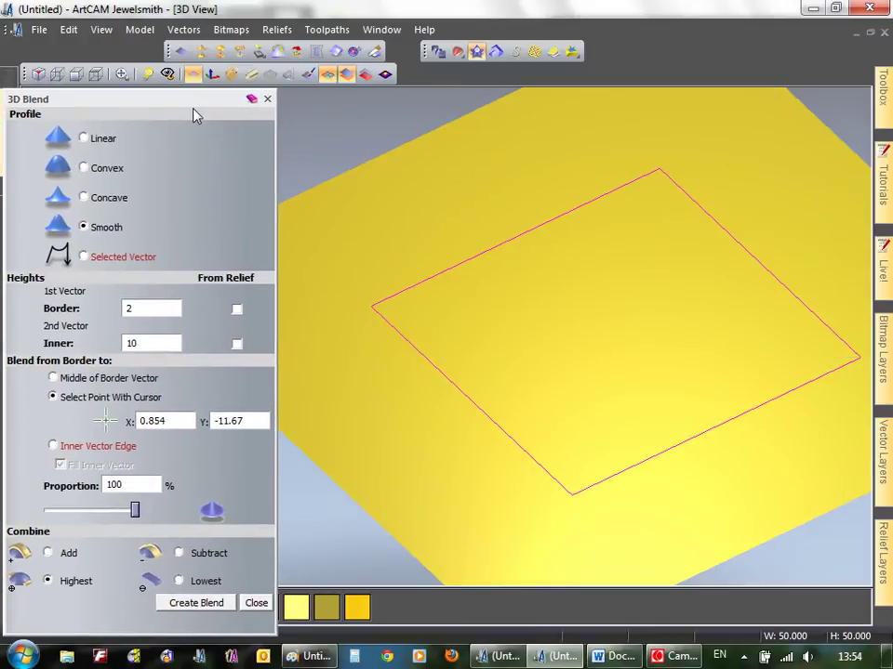
click(95, 74)
click(485, 249)
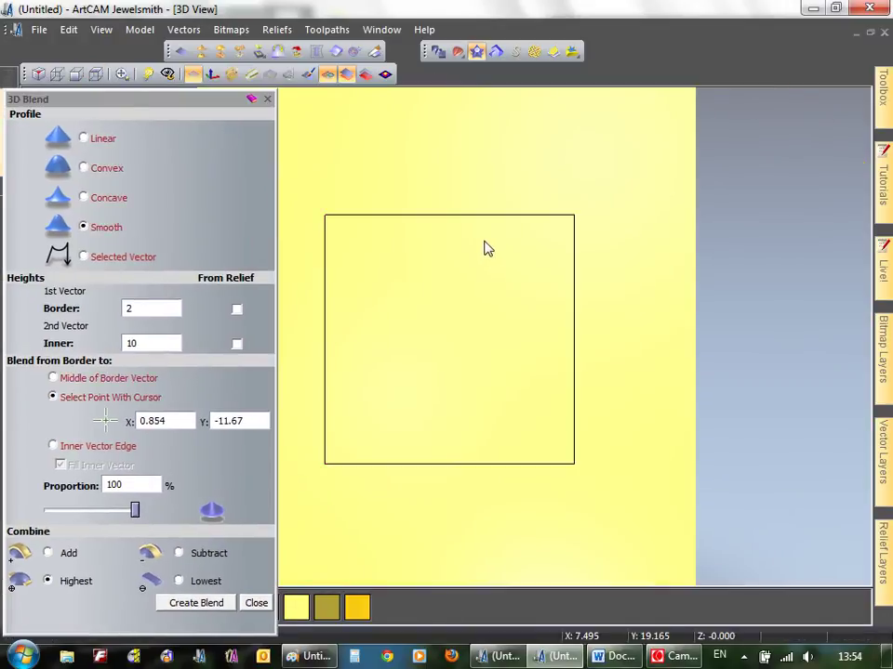
right_click(444, 318)
mouse_move(508, 364)
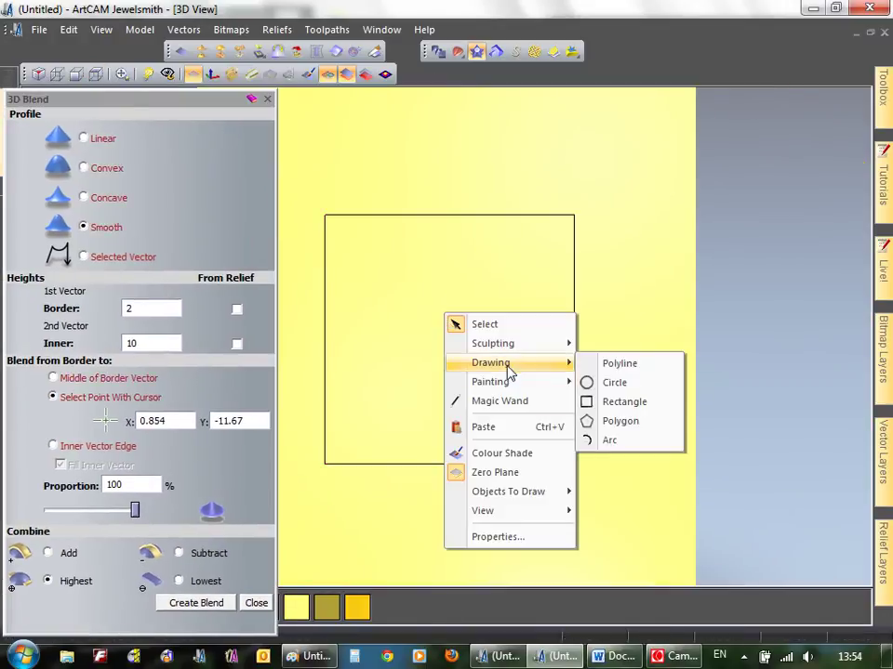
click(592, 382)
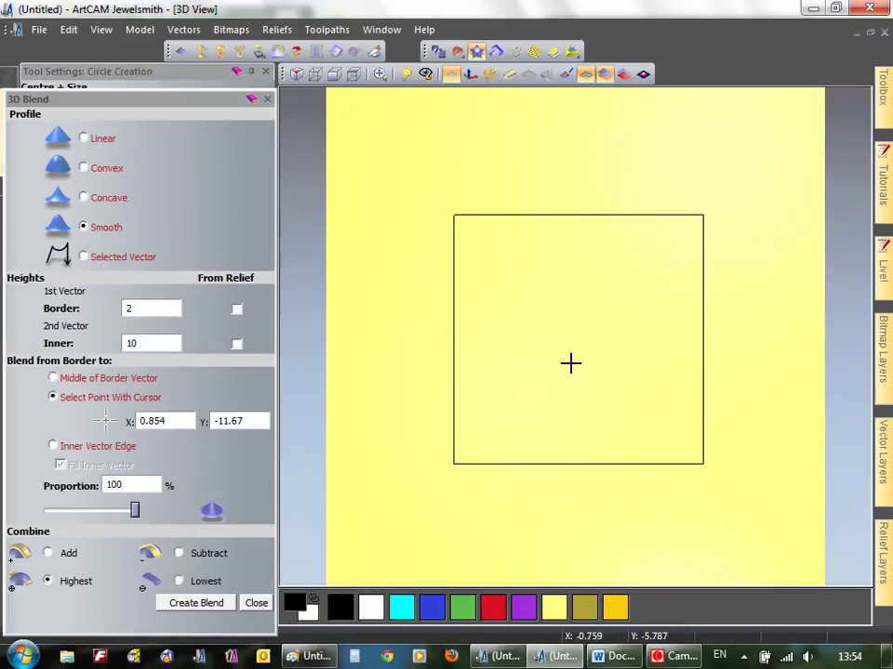
drag(580, 346, 598, 379)
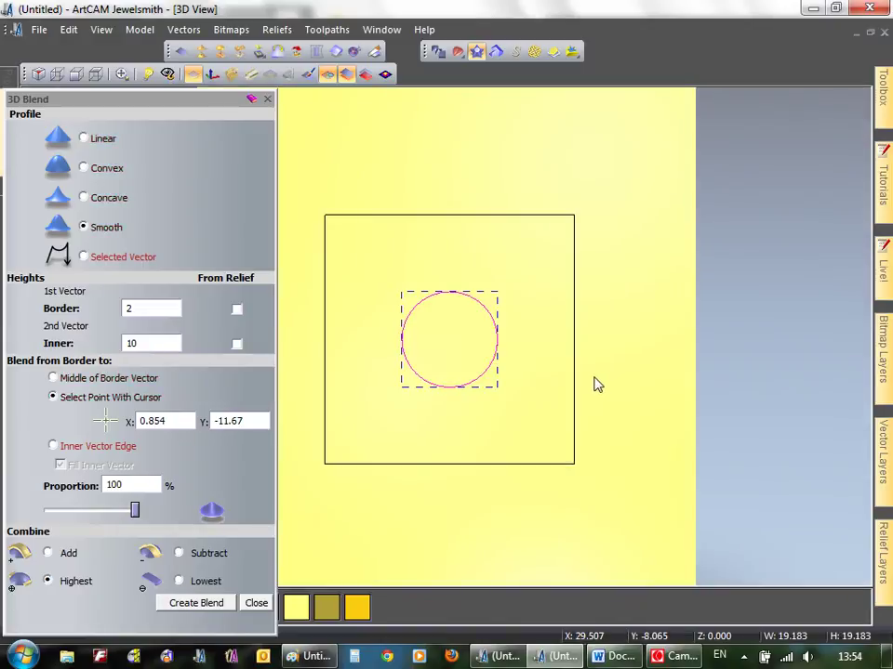
Reshape the circle into a heart by shifting its top and bottom nodes downward, and nudge the heart up inside the square.
key(F2)
key(n)
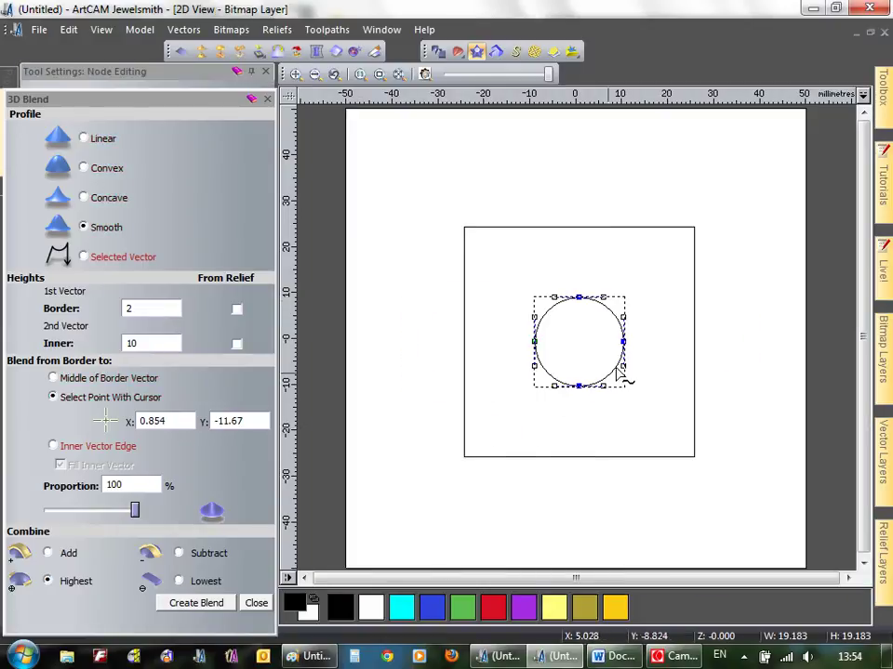
drag(576, 333, 591, 409)
key(Down)
key(Down)
key(Down)
key(Down)
key(Down)
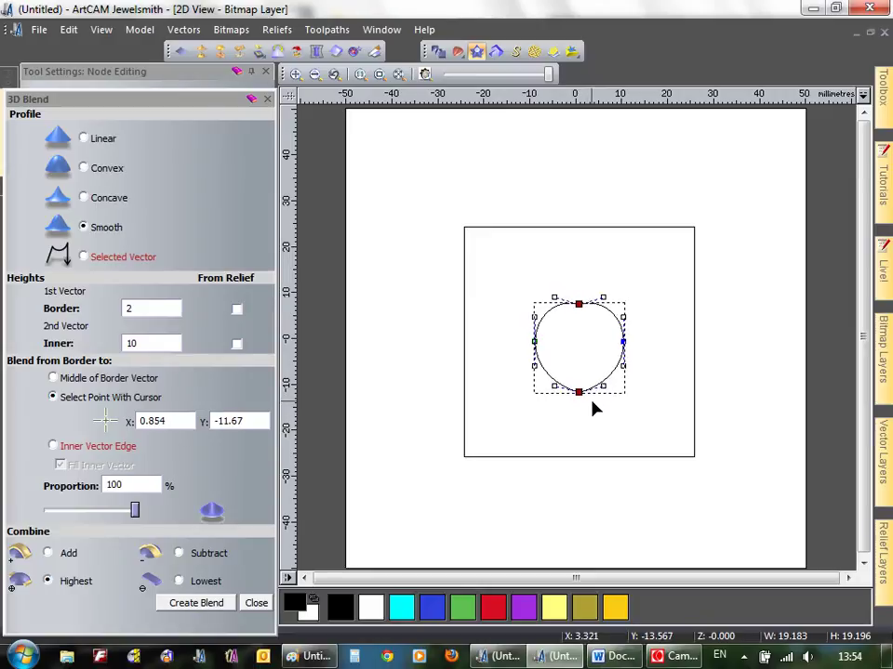
key(n)
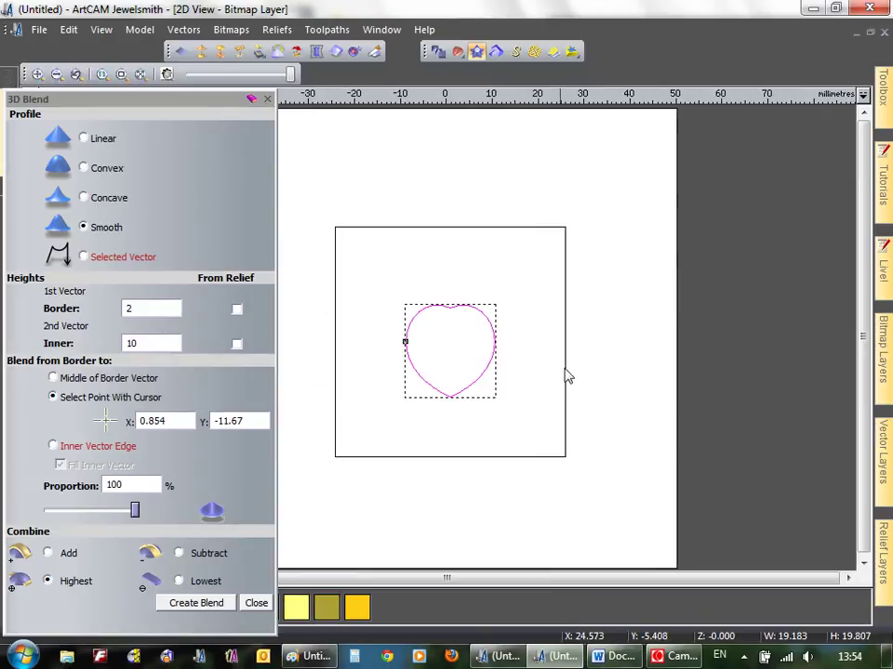
key(Up)
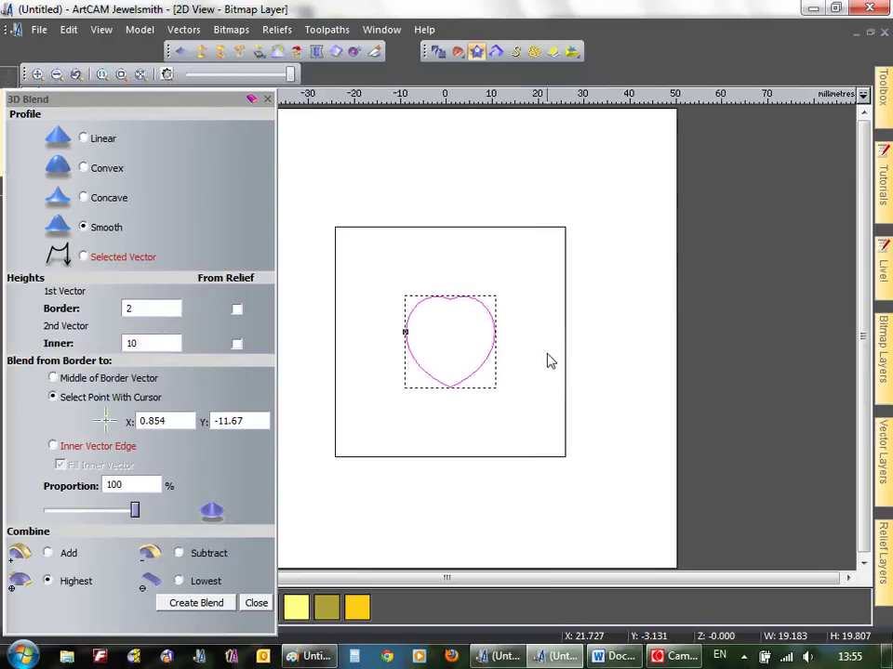
Create a smooth blend from the square to the heart using Inner Vector Edge with Fill Inner Vector, and undo it.
key(F3)
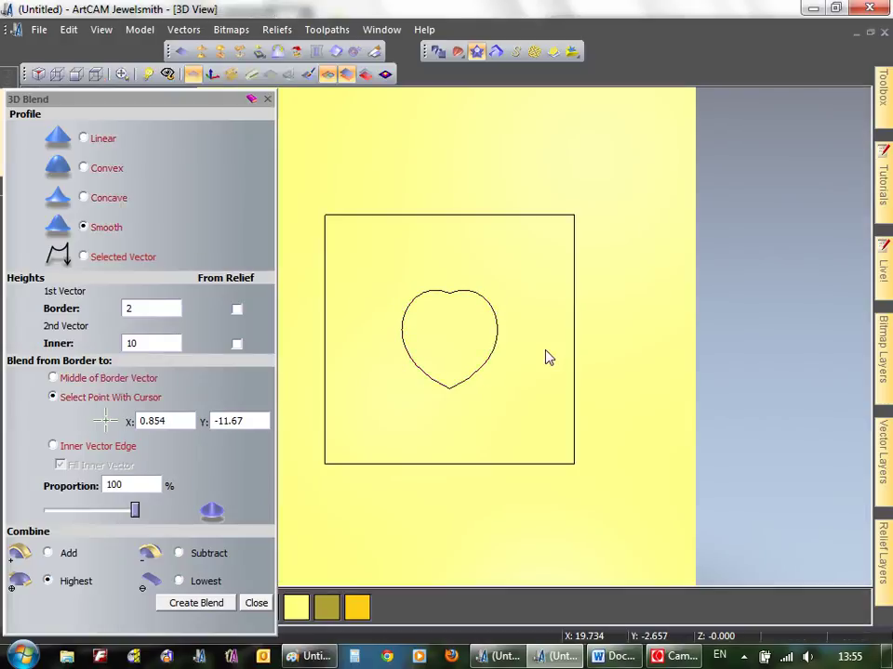
drag(554, 380, 547, 271)
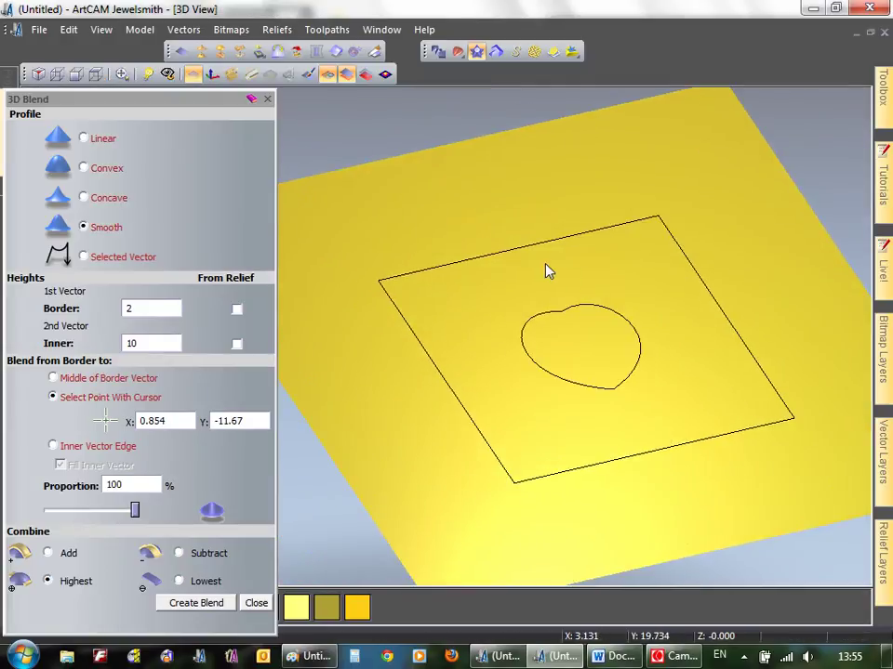
click(597, 238)
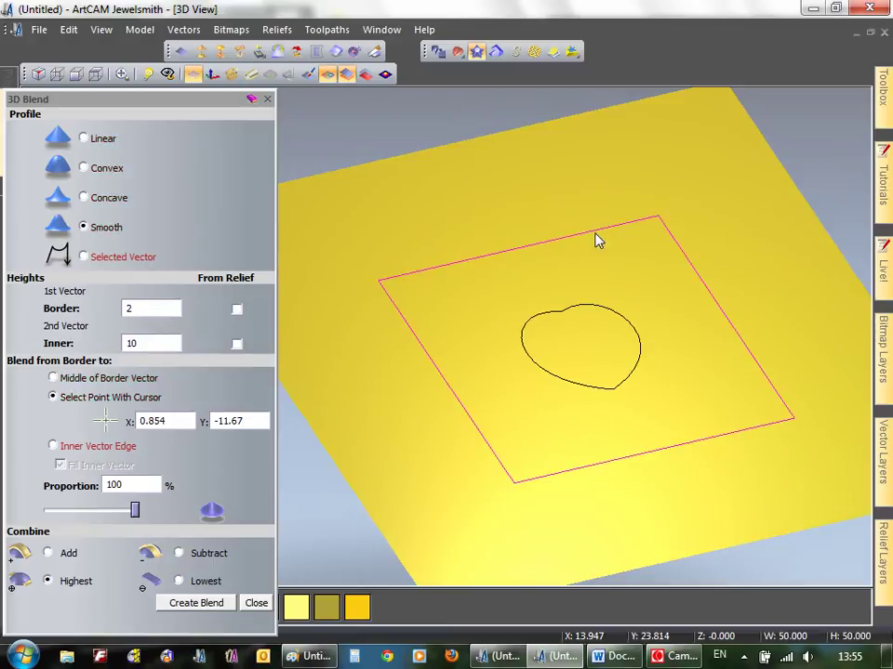
shift+click(591, 309)
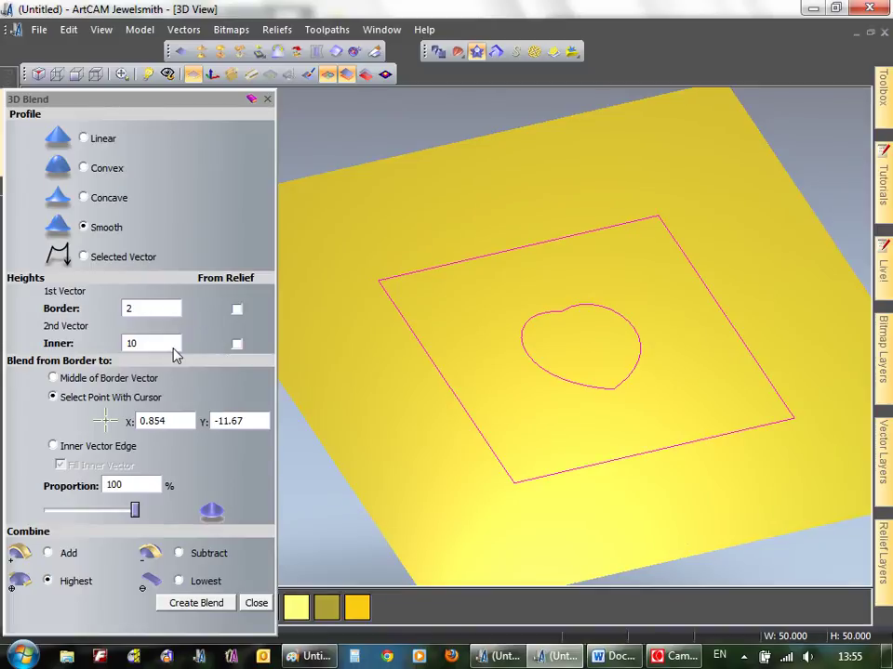
click(53, 378)
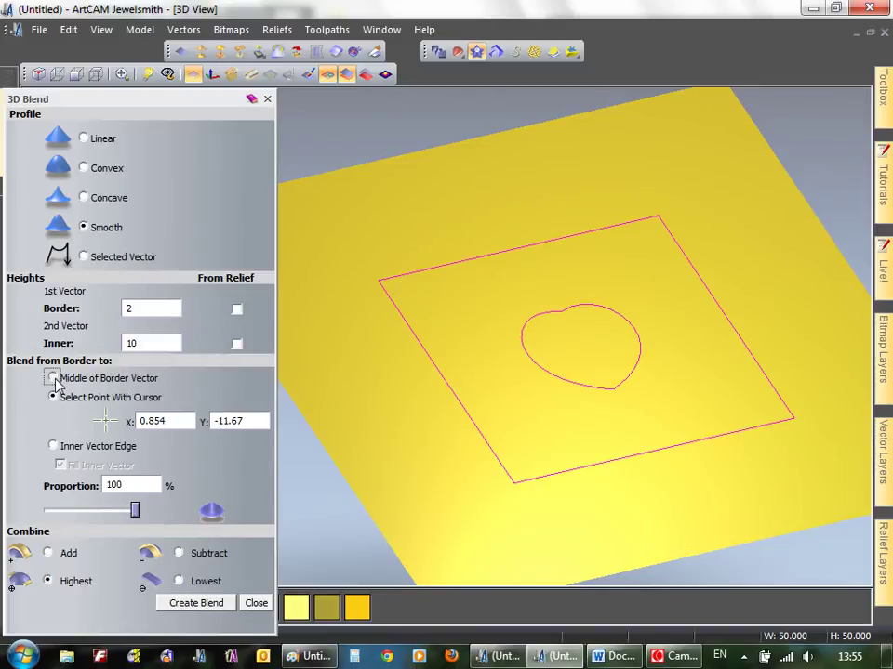
click(53, 446)
click(212, 608)
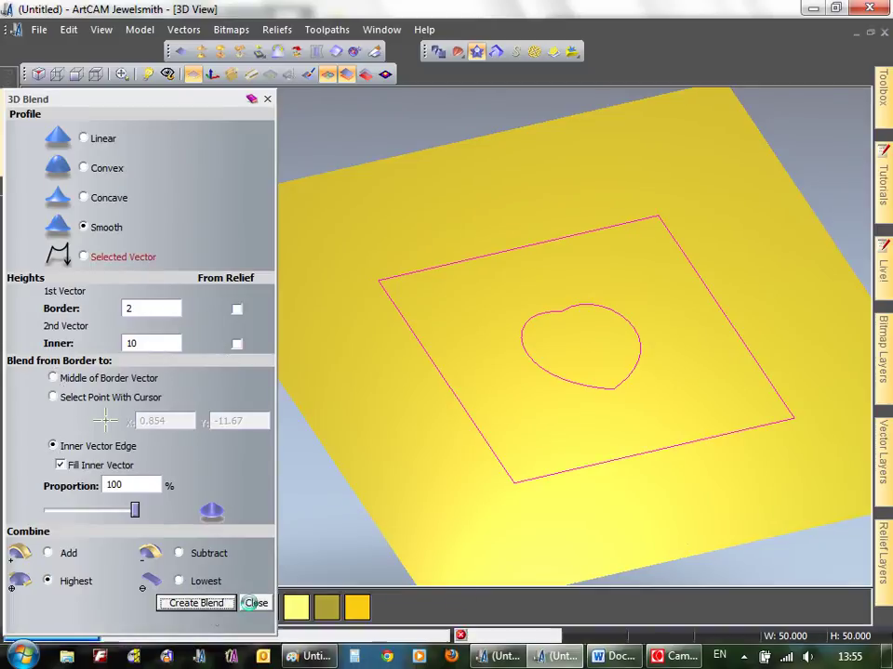
drag(677, 432, 594, 259)
click(327, 74)
key(ctrl+z)
drag(689, 331, 613, 300)
Draw an open zigzag polyline about 15.8 mm wide and 6.8 mm high above the square.
key(F2)
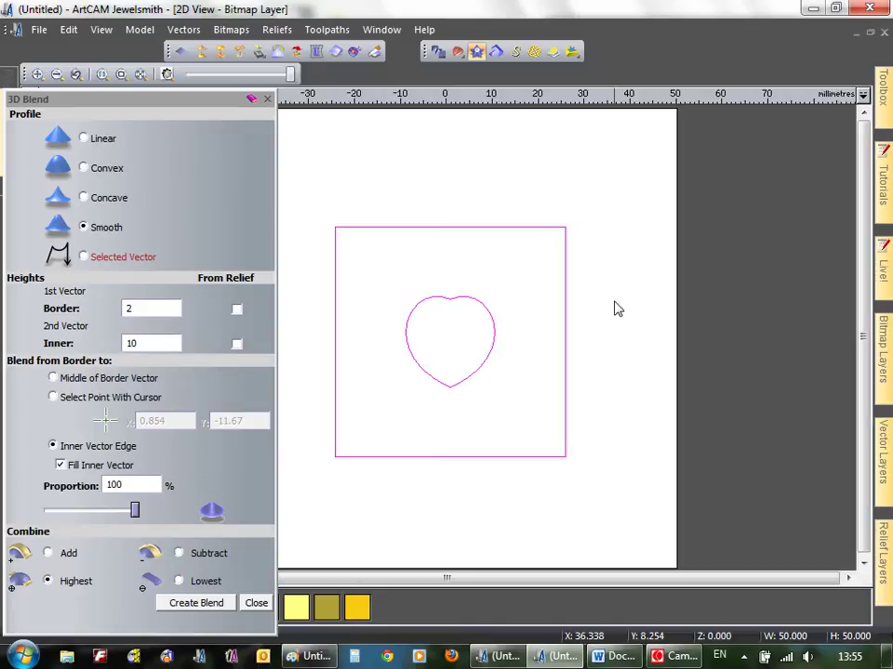
click(434, 182)
right_click(458, 161)
mouse_move(565, 216)
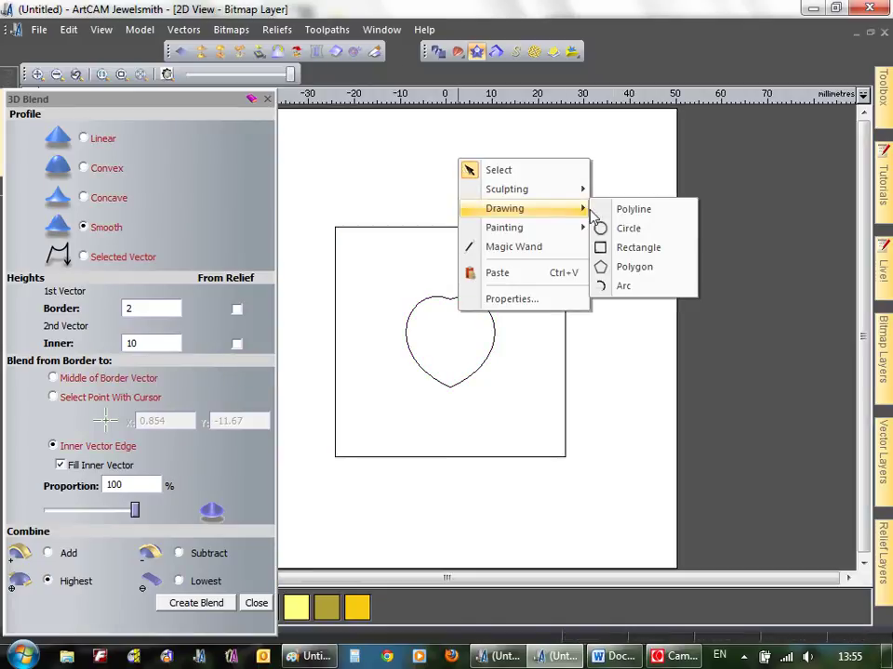
click(606, 209)
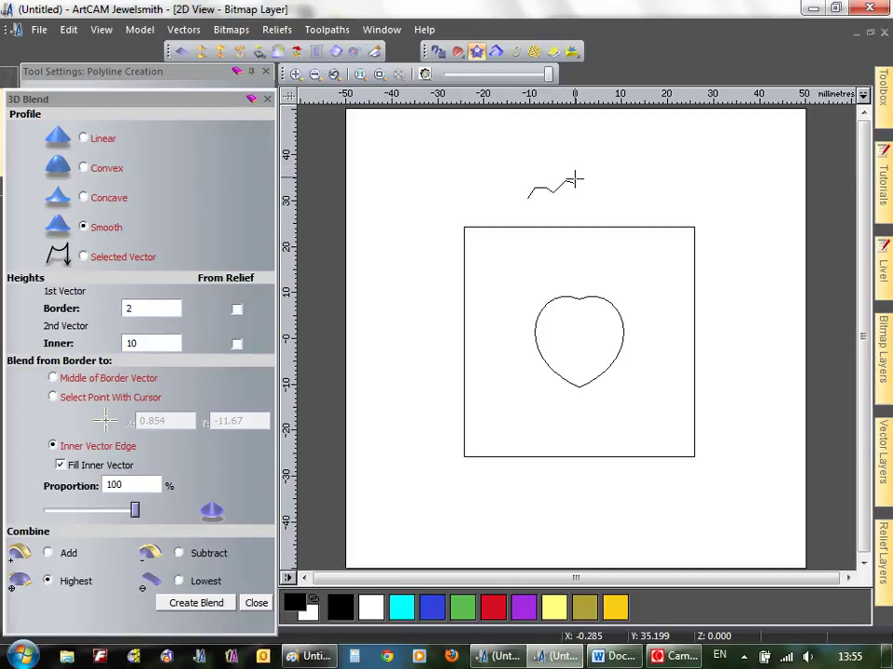
click(574, 168)
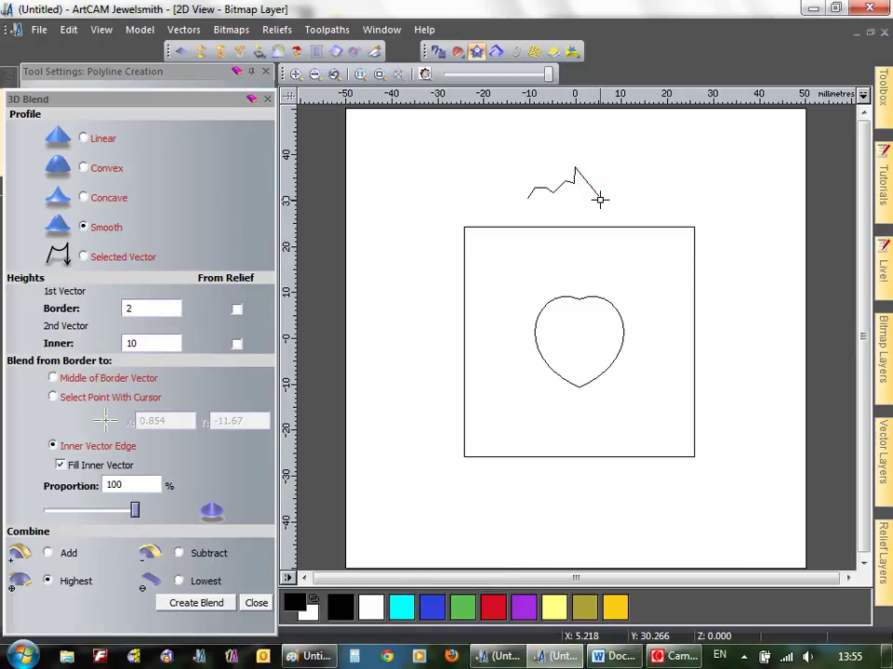
key(Escape)
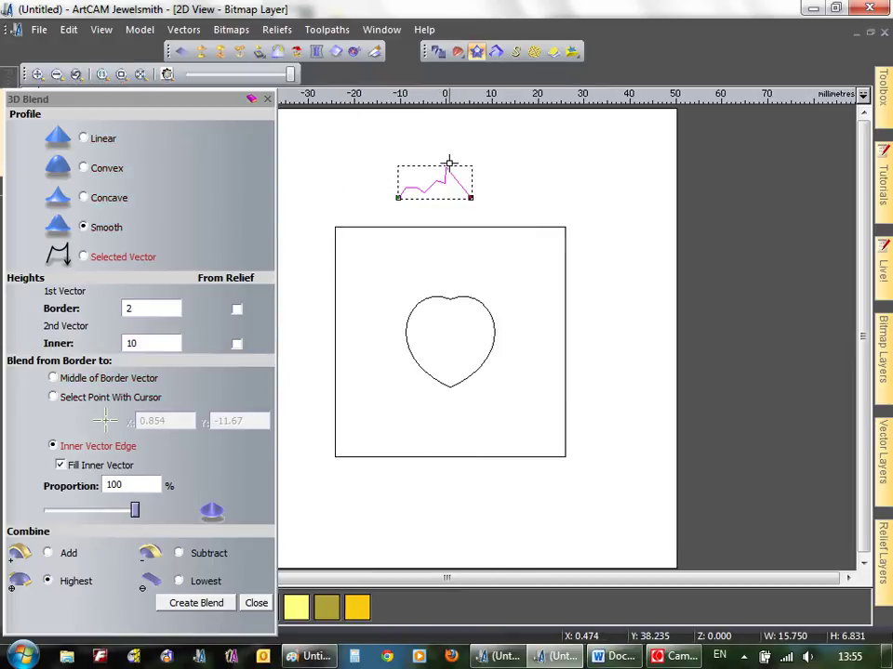
Select the square followed by the zigzag polyline and set the blend profile to Selected Vector.
click(464, 227)
shift+click(458, 178)
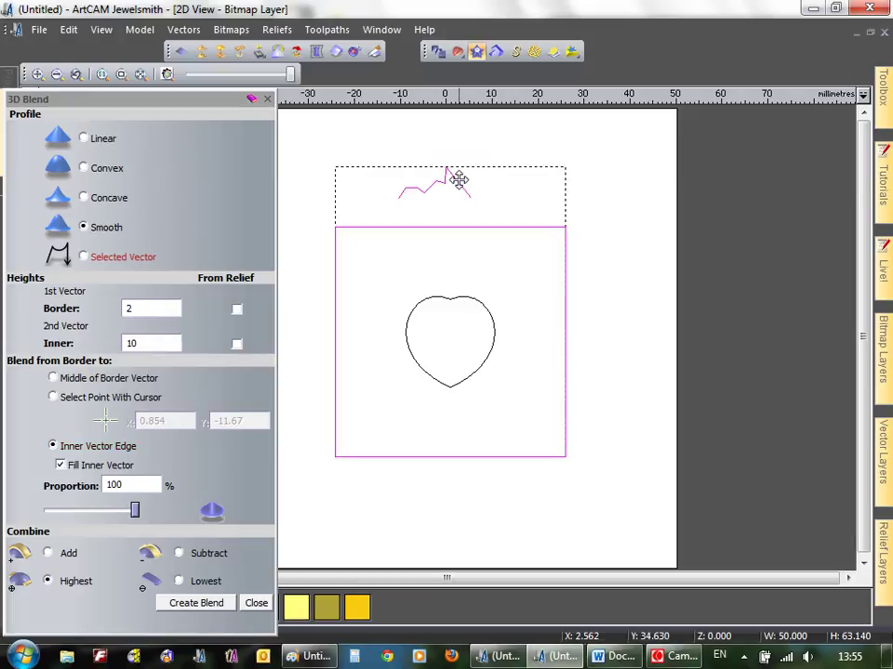
key(F3)
click(330, 75)
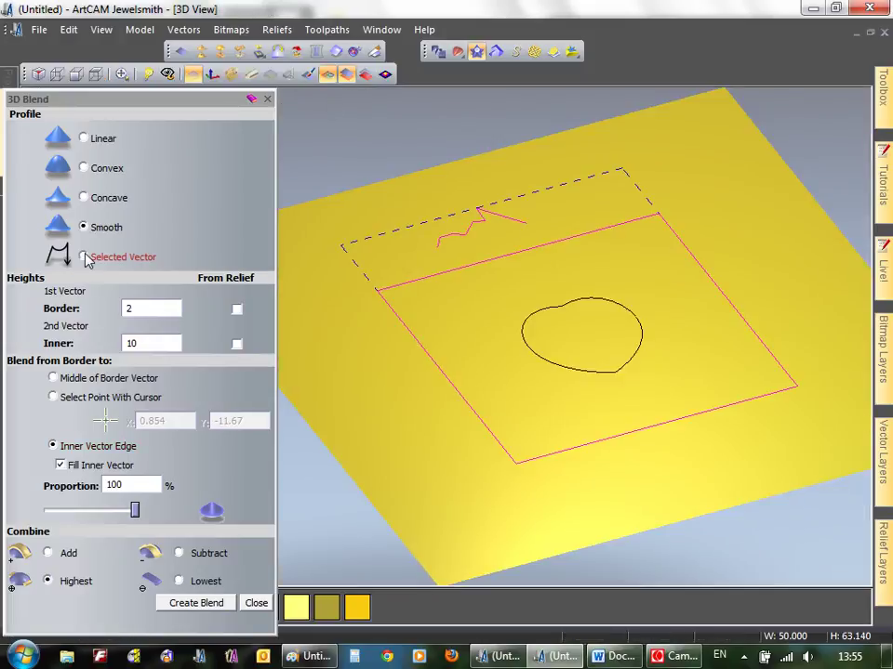
click(84, 258)
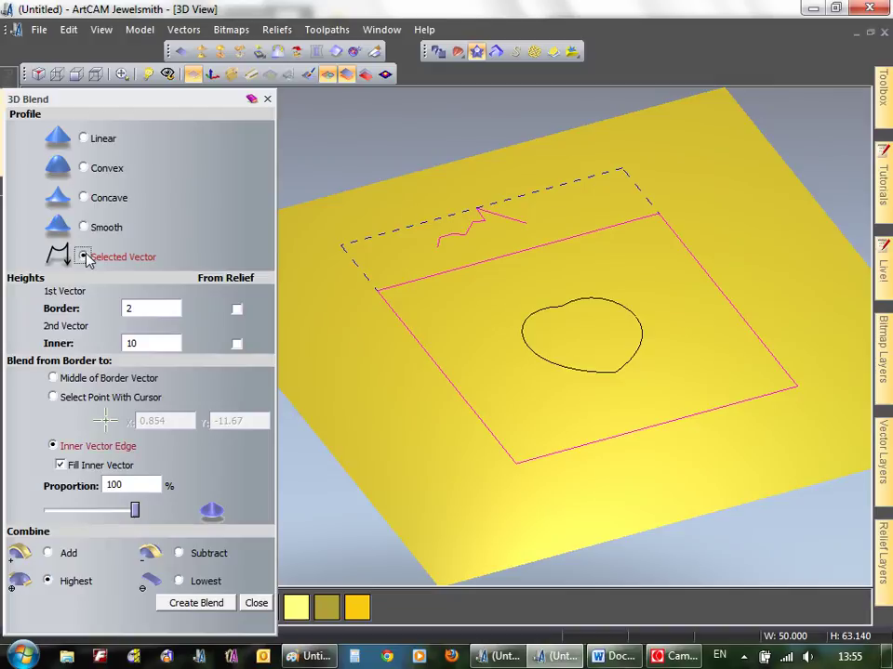
Create the polyline-profile blend on the square towards the Middle of Border Vector.
click(53, 380)
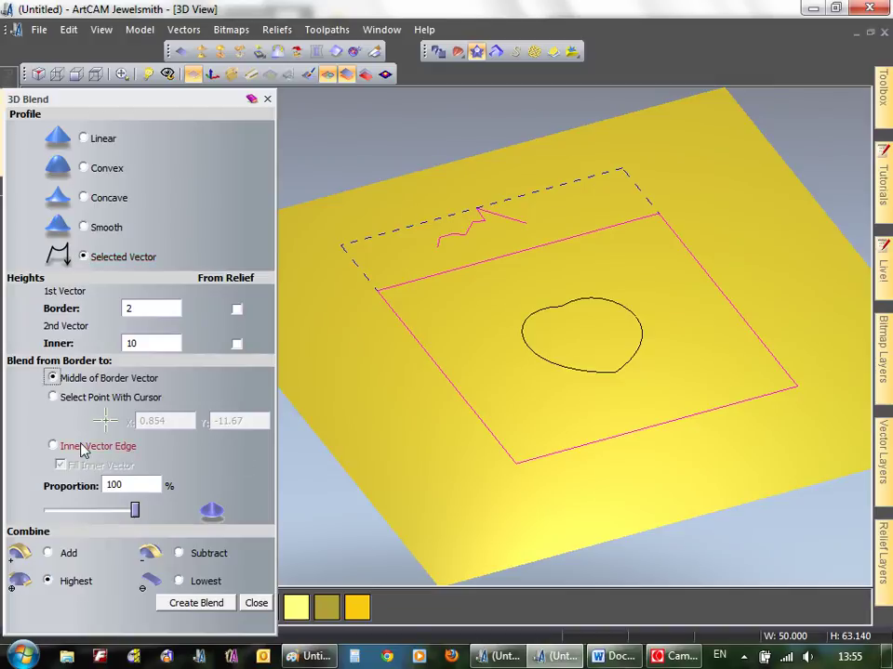
click(181, 604)
drag(586, 419, 488, 225)
click(327, 73)
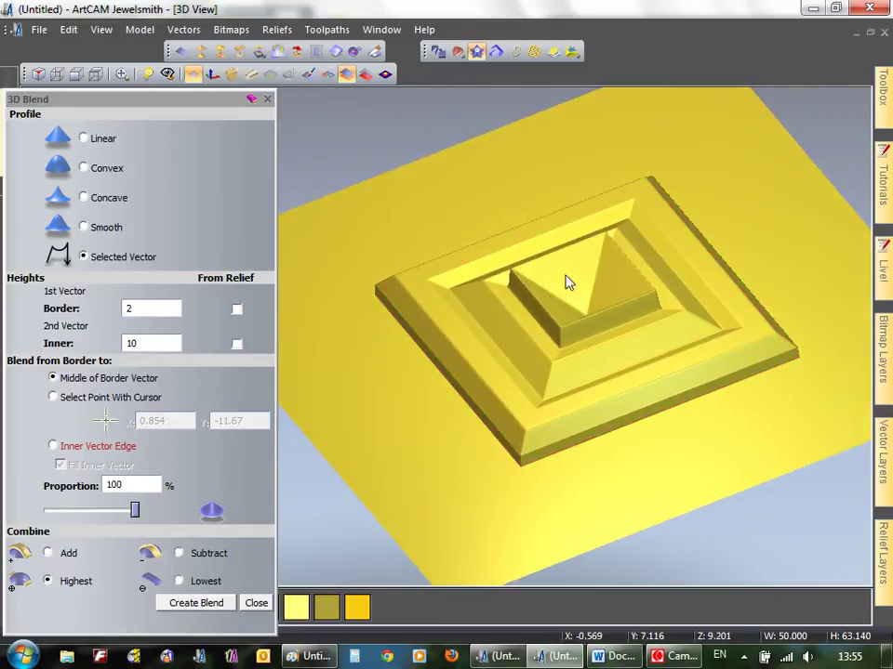
drag(609, 311, 546, 237)
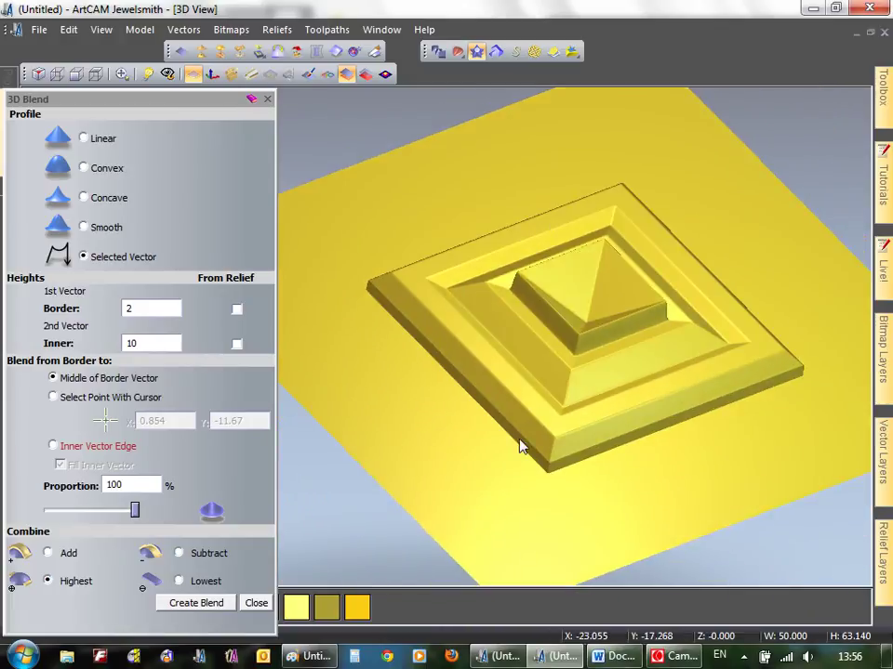
Create the polyline-profile blend with the proportion set to 61% and undo it.
drag(141, 513, 103, 514)
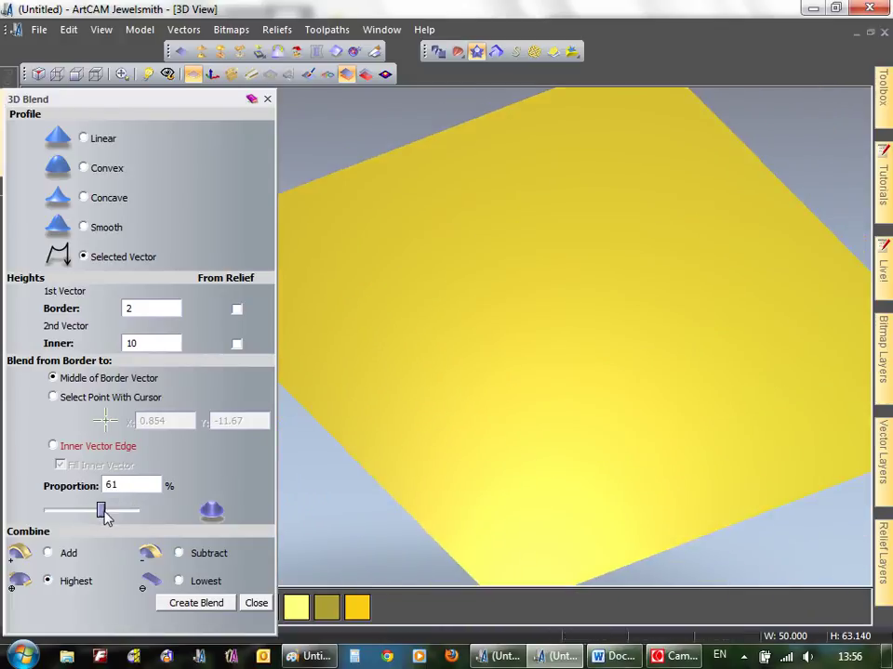
click(207, 604)
drag(525, 385, 560, 360)
key(ctrl+z)
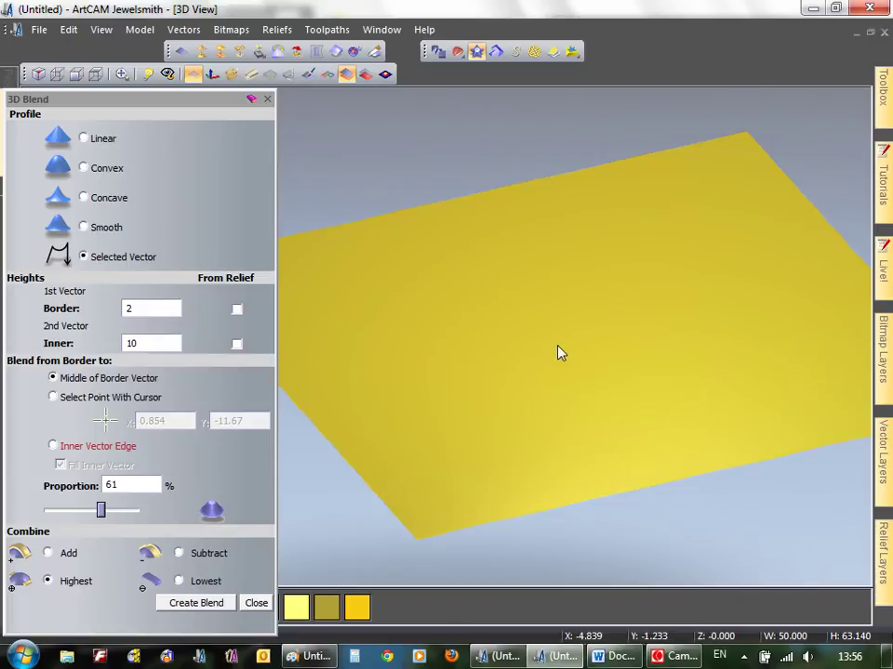
Set the proportion to 100% and pick the blend point by cursor at about X 1.044, Y 12.998, with the vectors shown.
drag(100, 511, 153, 513)
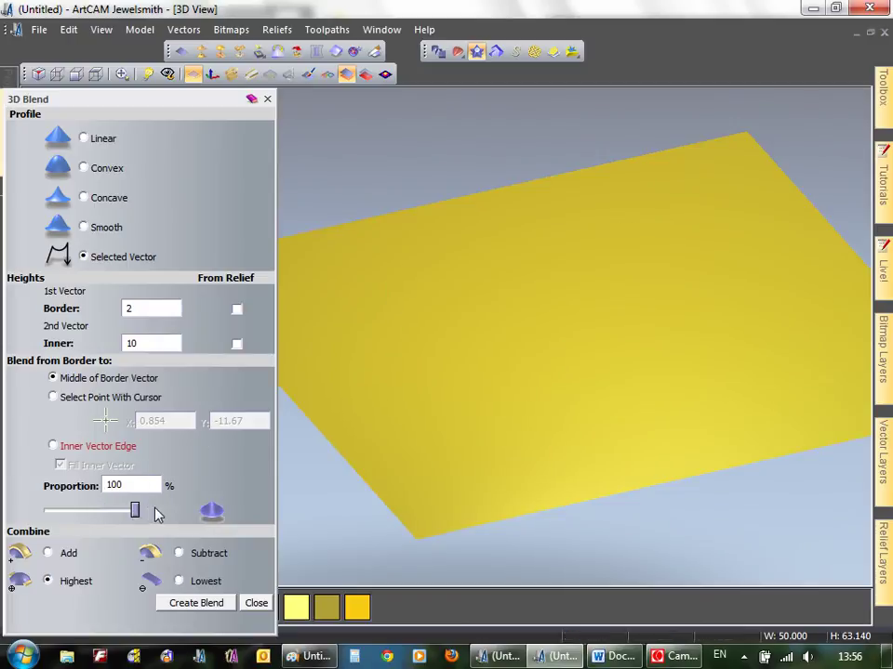
click(53, 397)
drag(107, 421, 580, 359)
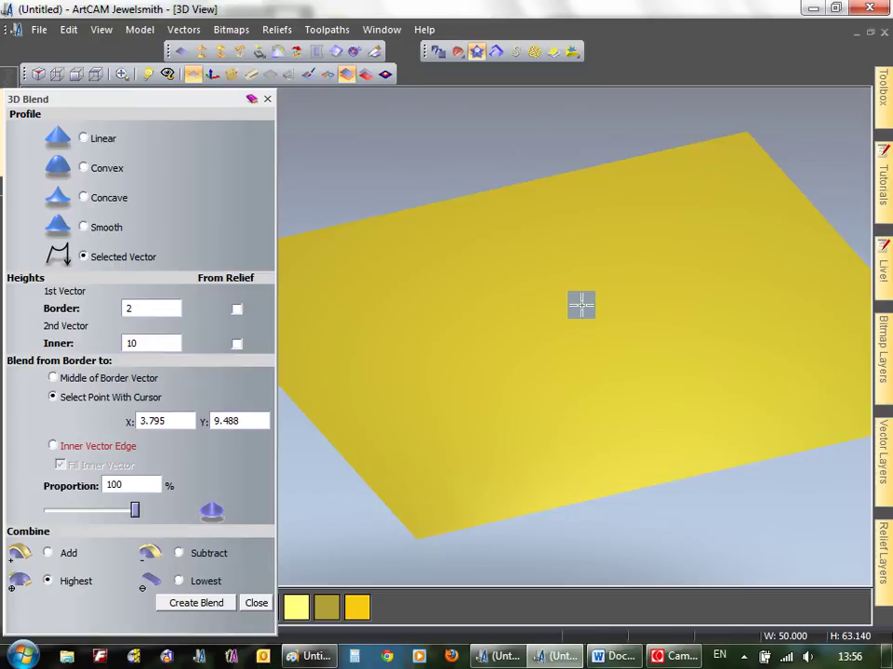
click(328, 74)
drag(110, 421, 554, 351)
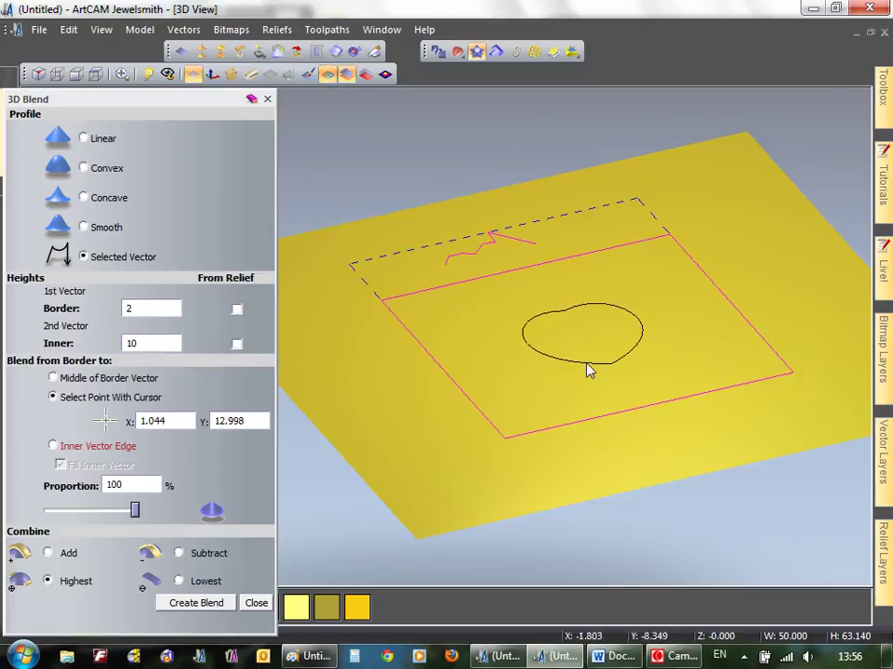
Create the off-centre polyline-profile blend on the square, hide the vectors and close the 3D Blend settings.
click(196, 604)
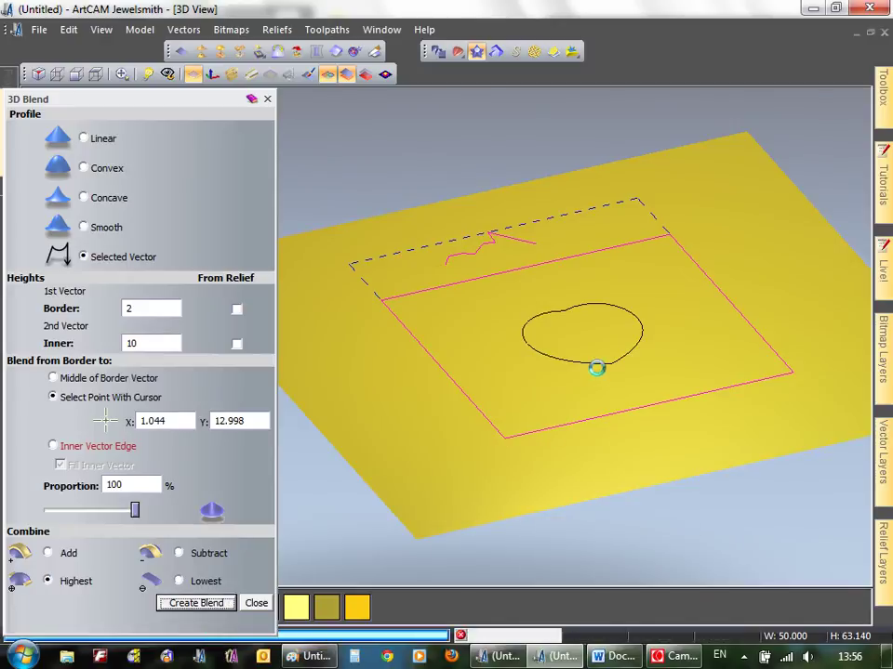
drag(584, 354, 398, 133)
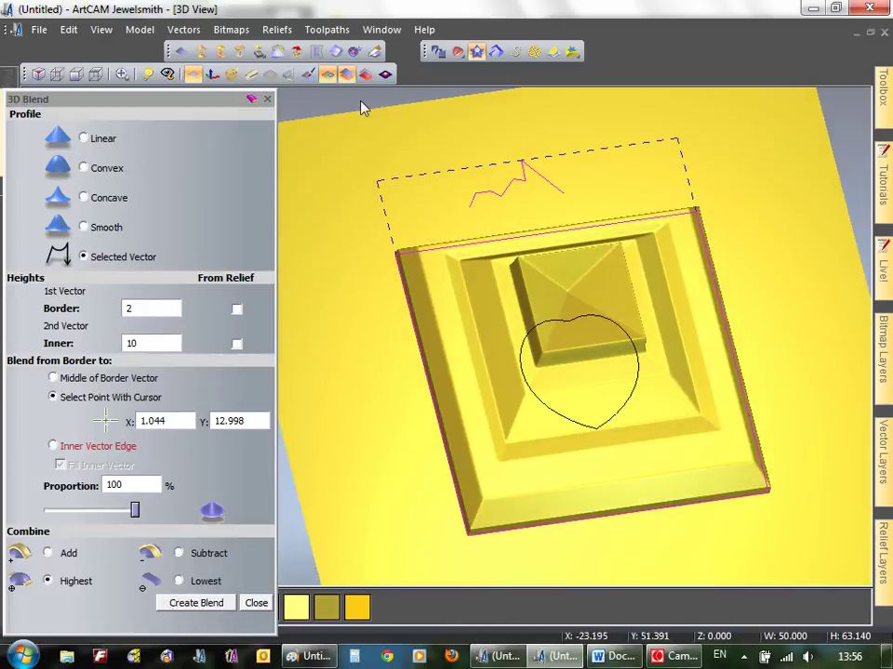
click(330, 74)
drag(595, 307, 600, 340)
click(256, 602)
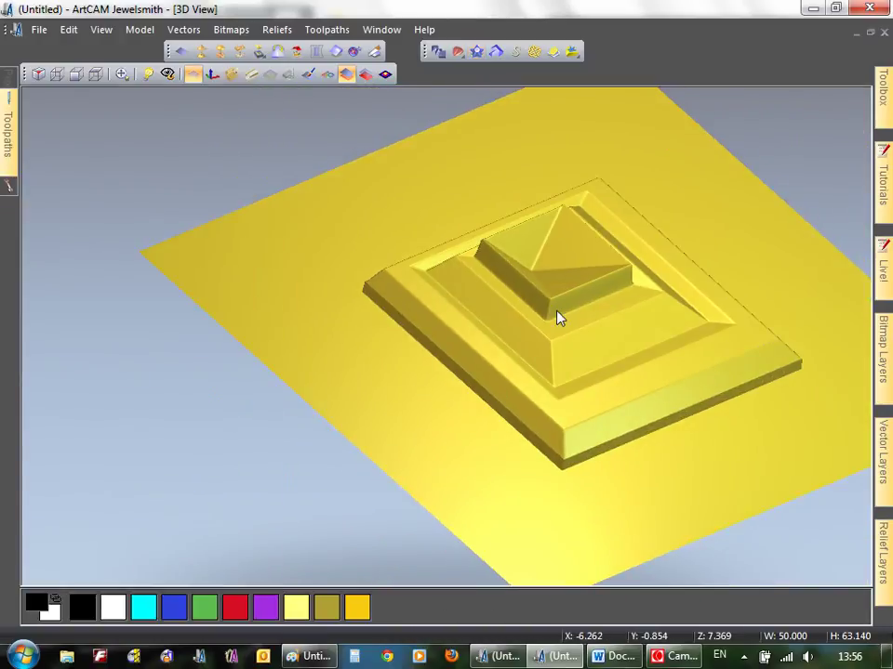